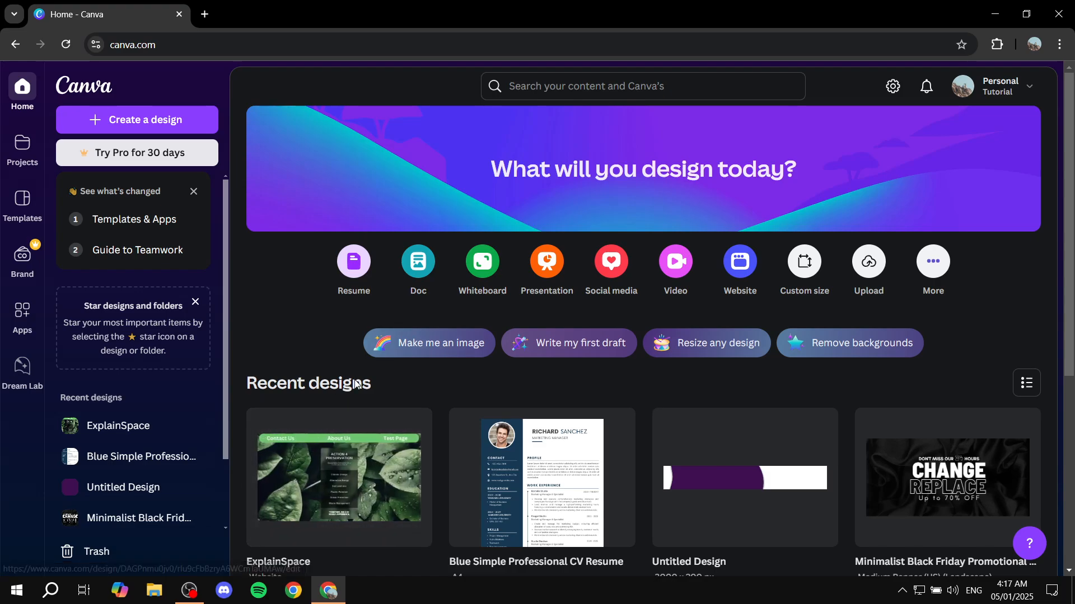
# Open the recent ExplainSpace website design and switch it to editing.
pyautogui.click(338, 491)
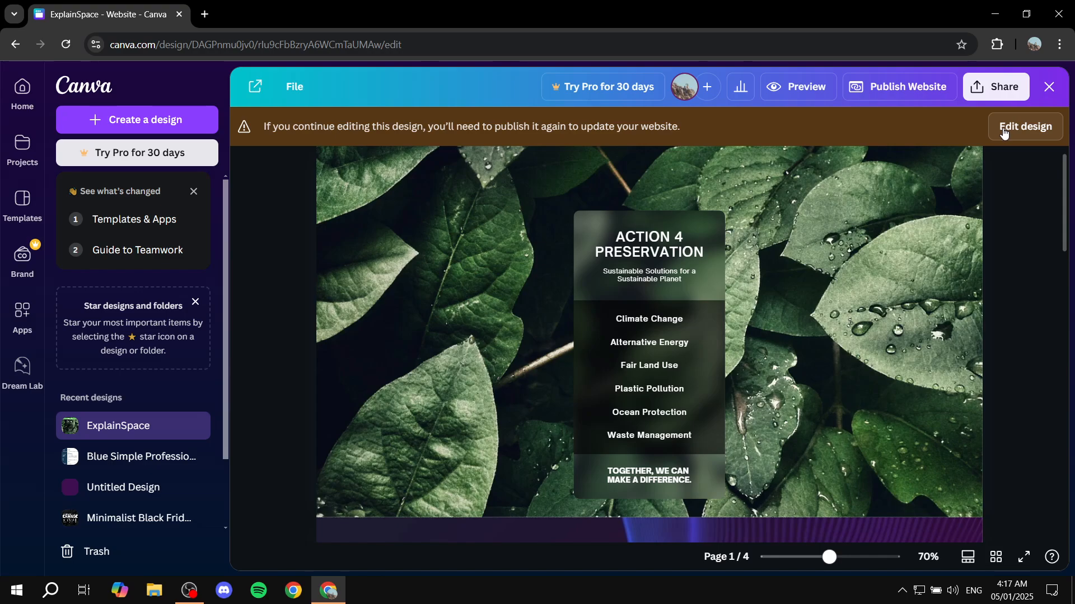
pyautogui.click(1002, 129)
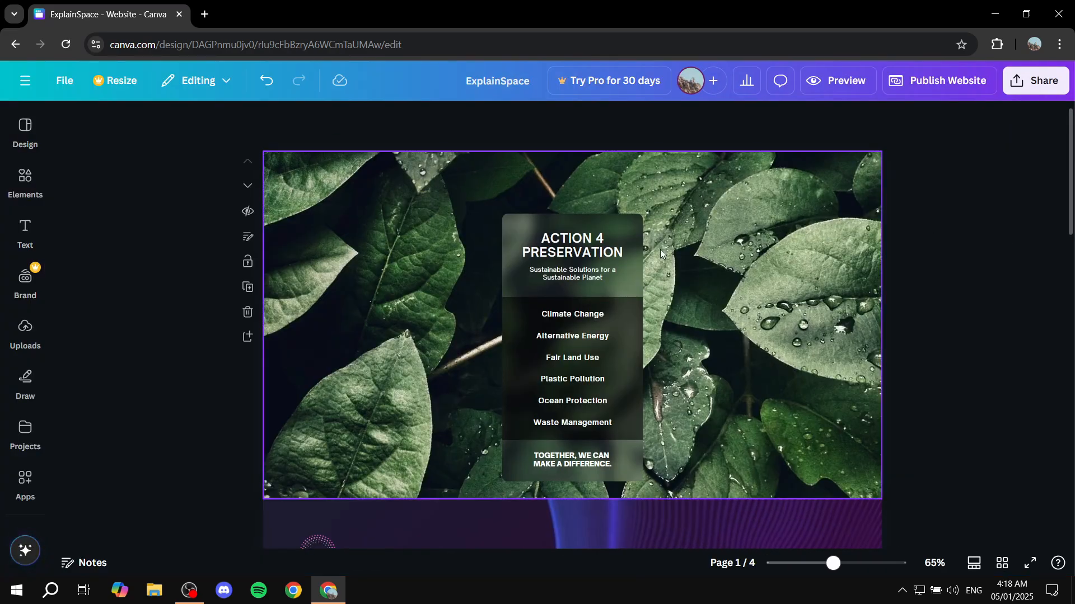
# Look through the website's pages from the leaf-themed first page down to the email form and back.
pyautogui.scroll(-8, 659, 250)
pyautogui.scroll(5, 635, 287)
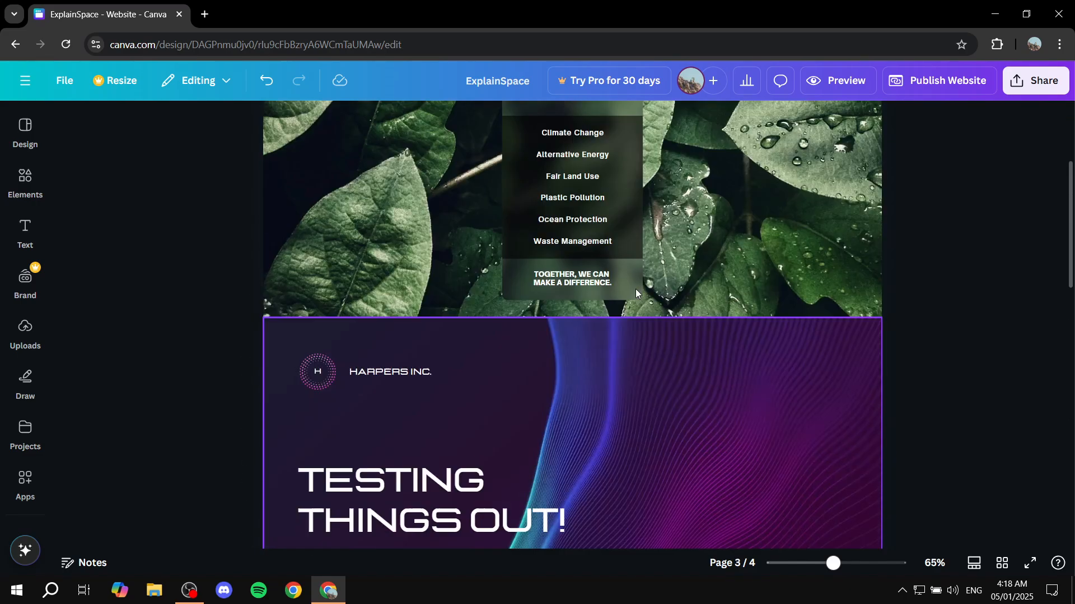
pyautogui.scroll(-8, 636, 288)
pyautogui.scroll(-3, 640, 329)
pyautogui.scroll(12, 712, 345)
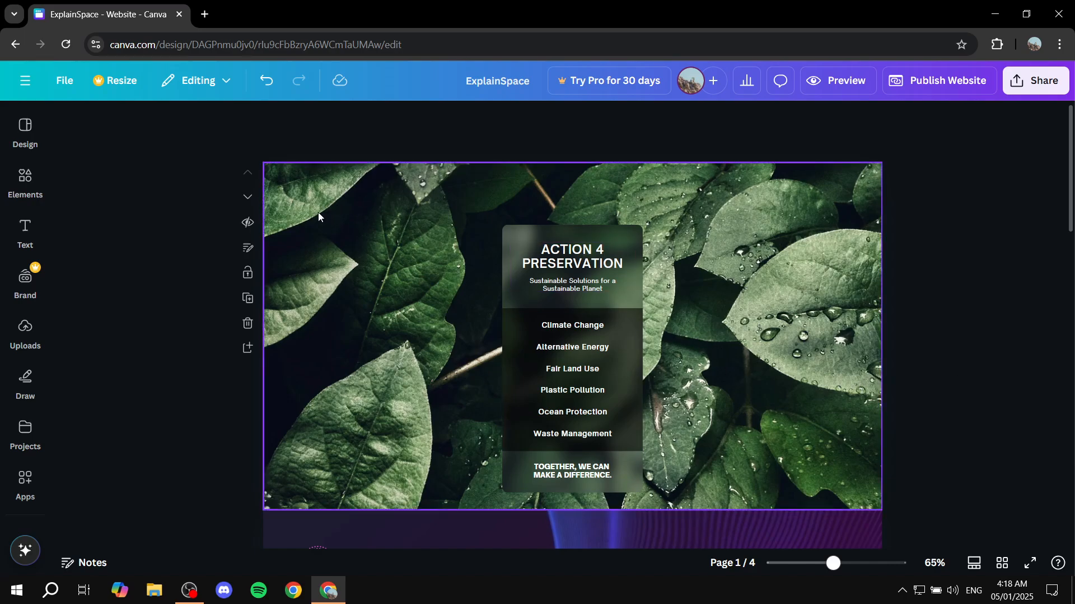
pyautogui.scroll(-5, 389, 258)
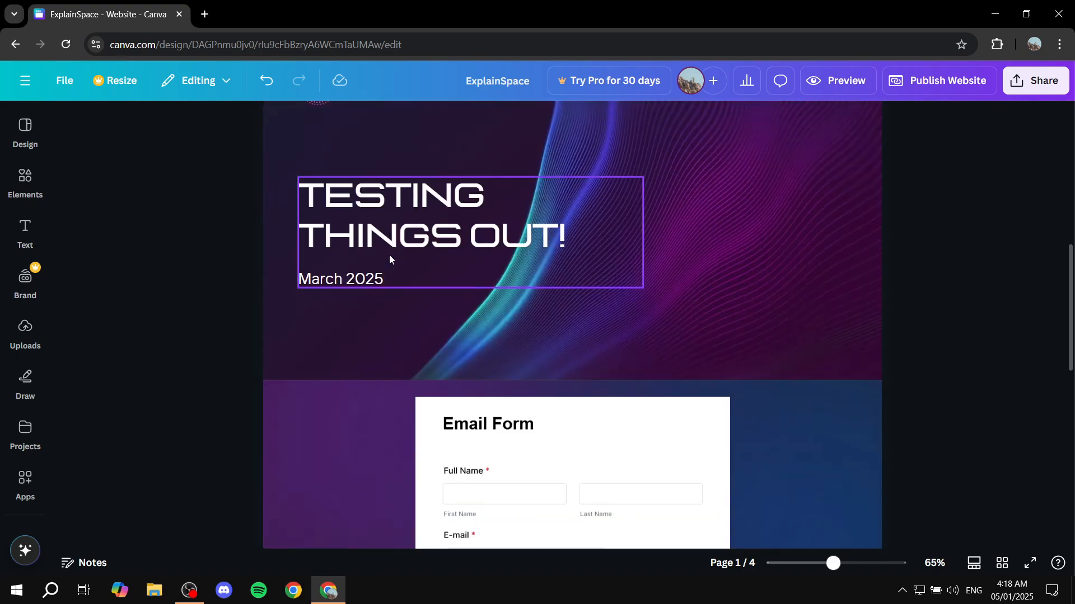
pyautogui.scroll(5, 659, 345)
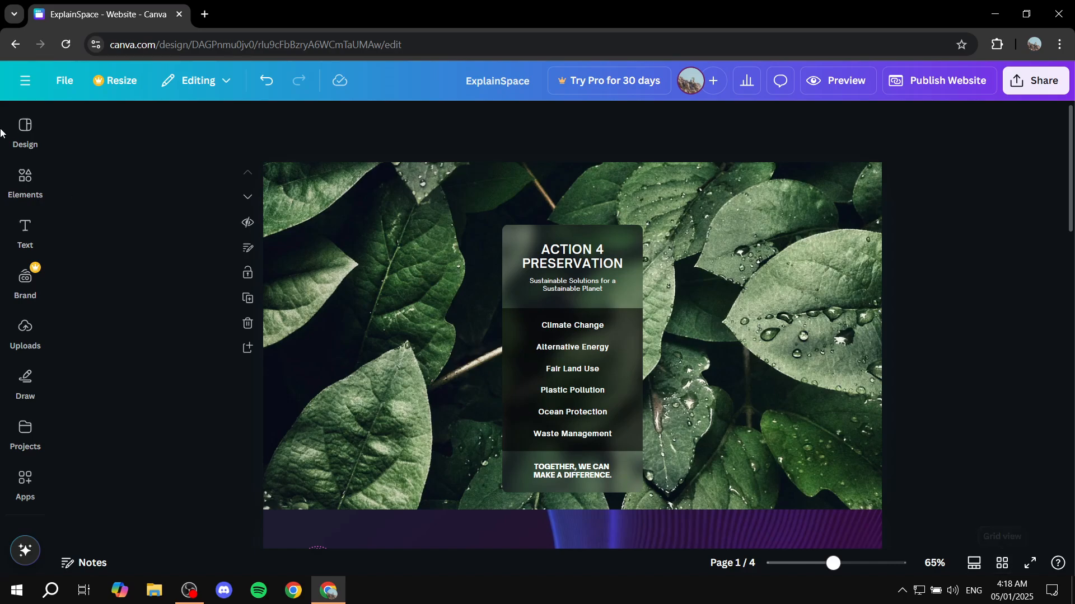
# Show all pages in grid view and rename the first page as Home.
pyautogui.click(1002, 566)
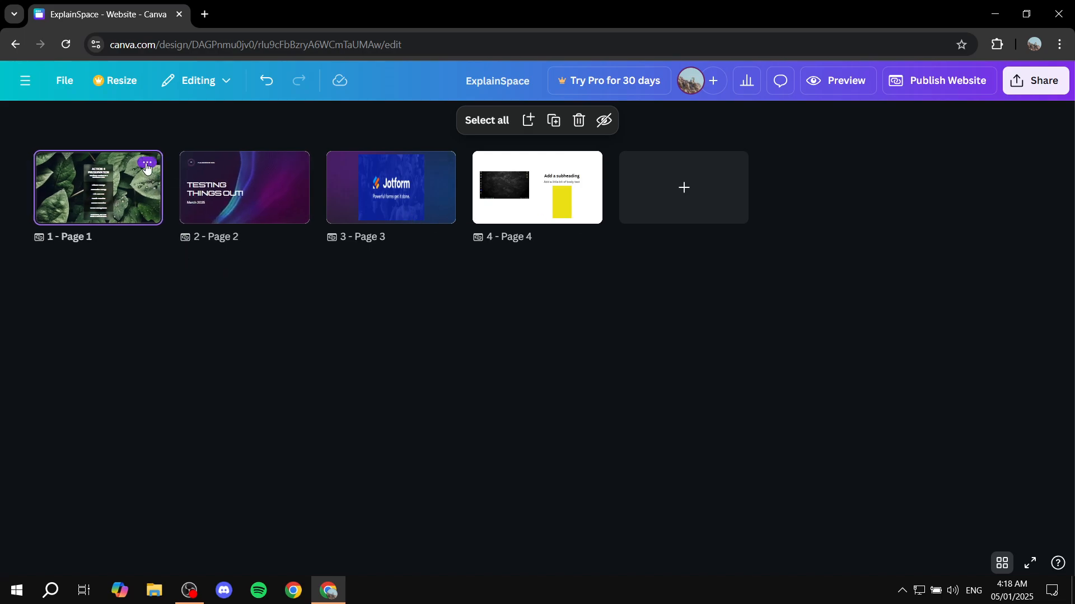
pyautogui.click(147, 164)
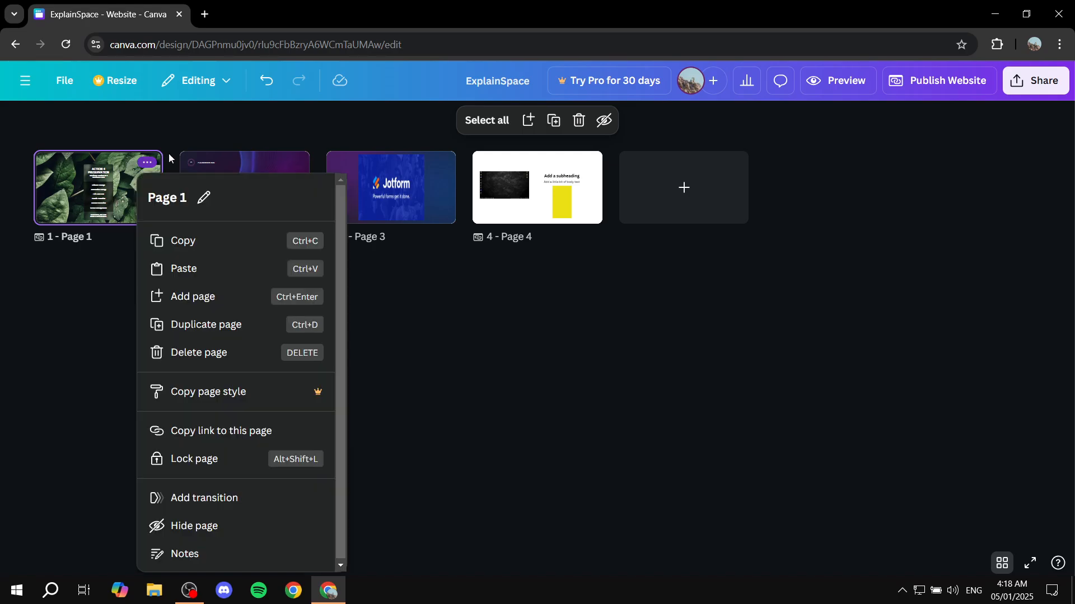
pyautogui.click(205, 199)
pyautogui.write('Home P')
pyautogui.press('BackSpace')
pyautogui.press('BackSpace')
pyautogui.press('BackSpace')
pyautogui.press('BackSpace')
pyautogui.click(439, 365)
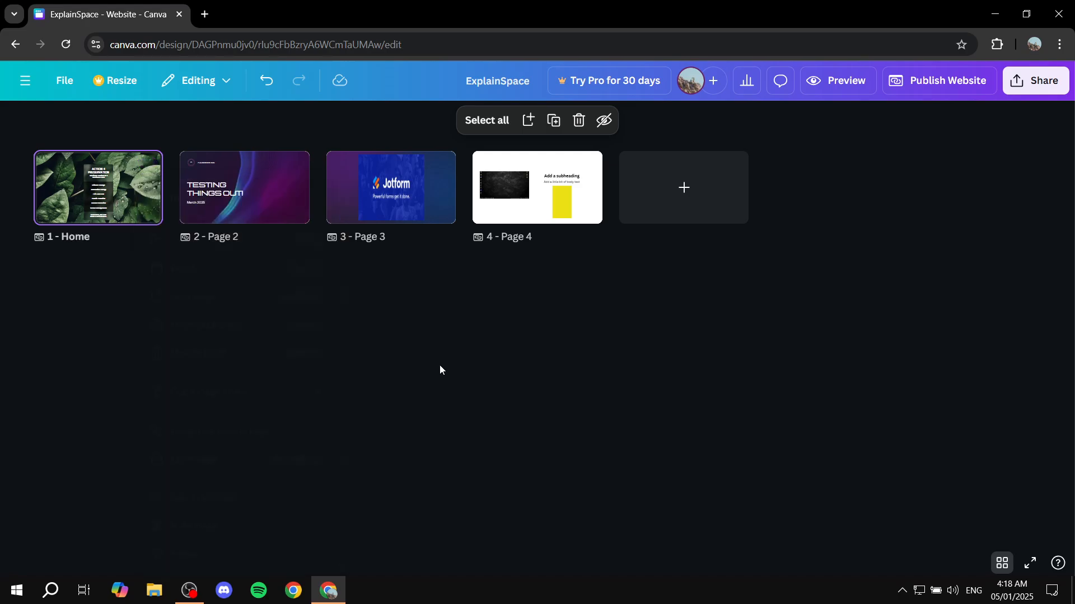
# Rename the second page as Contact Us.
pyautogui.click(296, 162)
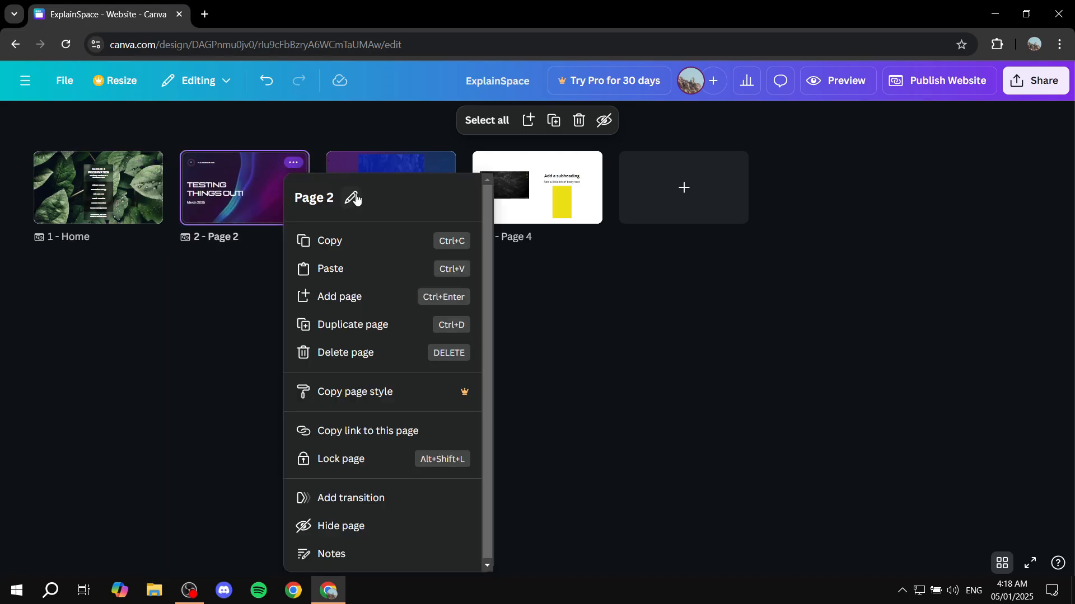
pyautogui.click(352, 197)
pyautogui.write('Contact Us')
pyautogui.click(563, 351)
# Rename the third page as Welcome.
pyautogui.click(443, 162)
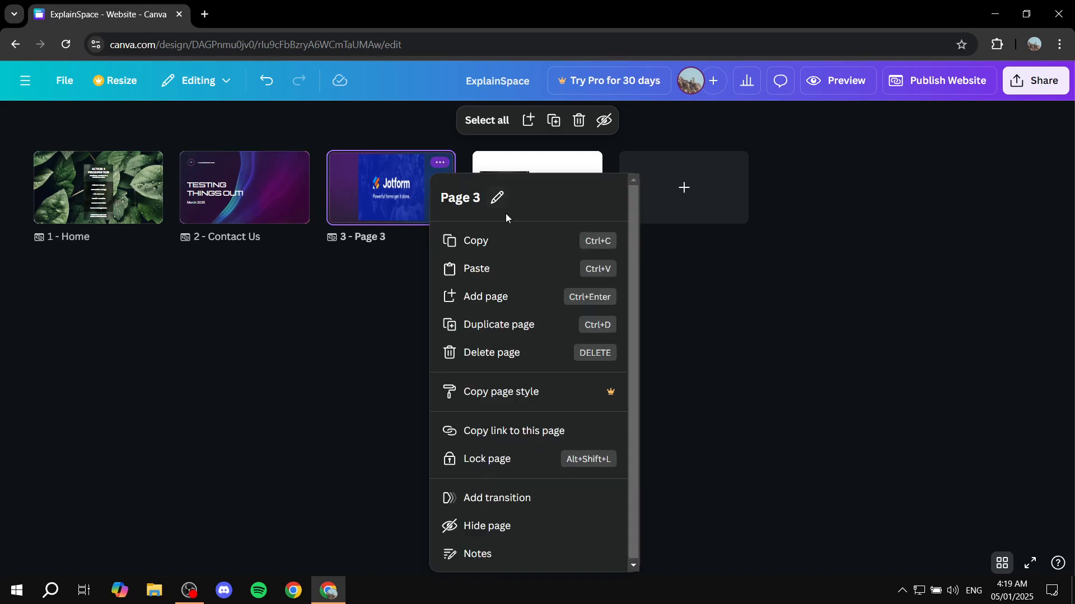
pyautogui.click(497, 197)
pyautogui.write('Welcome')
pyautogui.click(772, 283)
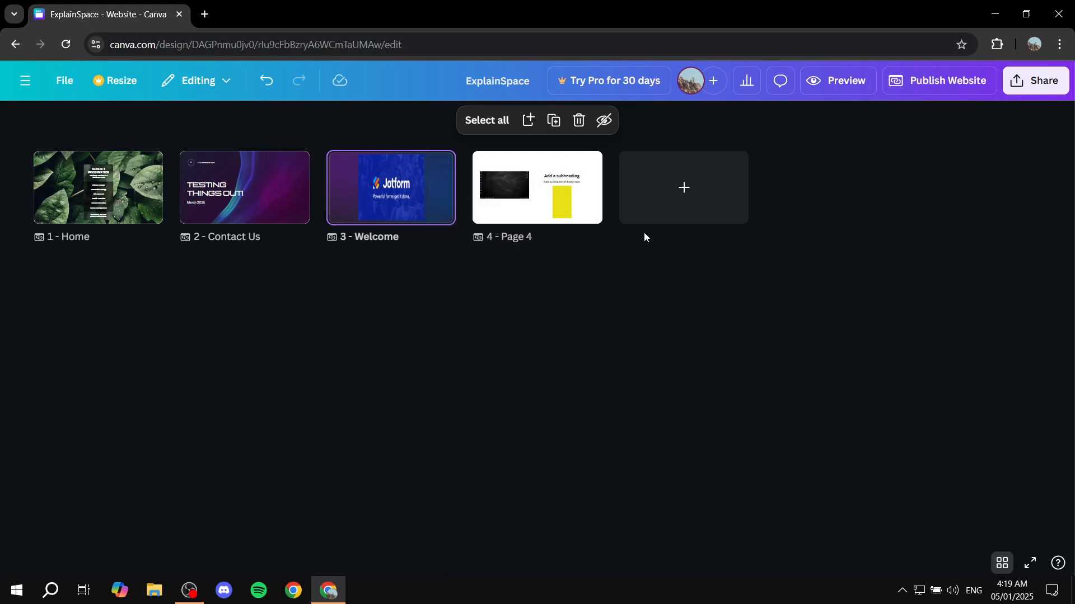
# Rename the fourth page as About us.
pyautogui.click(585, 163)
pyautogui.click(642, 197)
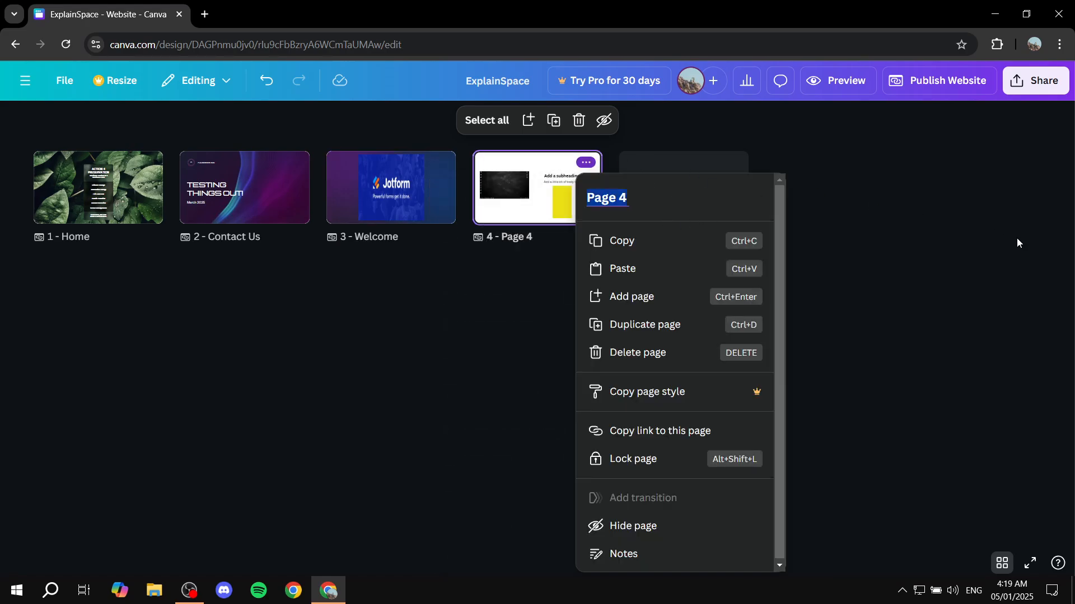
pyautogui.write('About us')
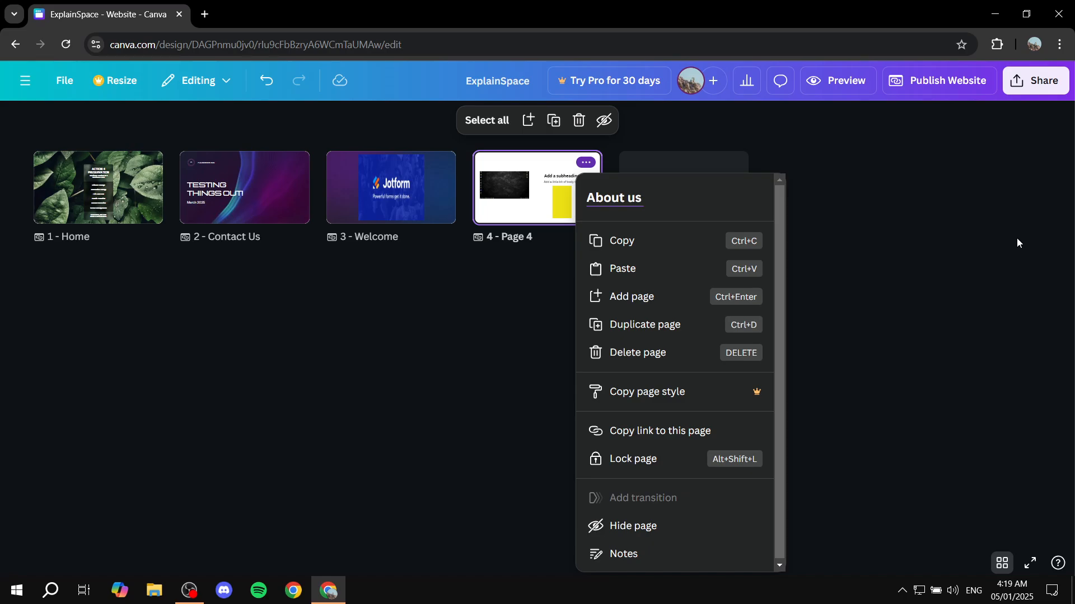
pyautogui.click(1019, 305)
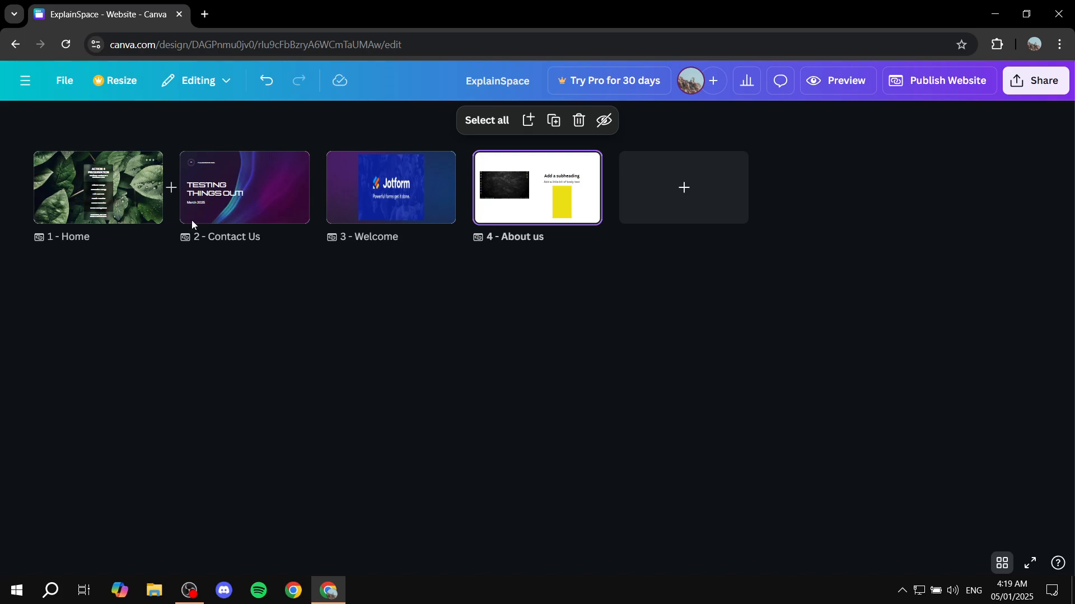
# Leave the grid view and include the navigation menu in the website's publishing options.
pyautogui.moveTo(475, 197)
pyautogui.click(1002, 563)
pyautogui.scroll(15, 900, 137)
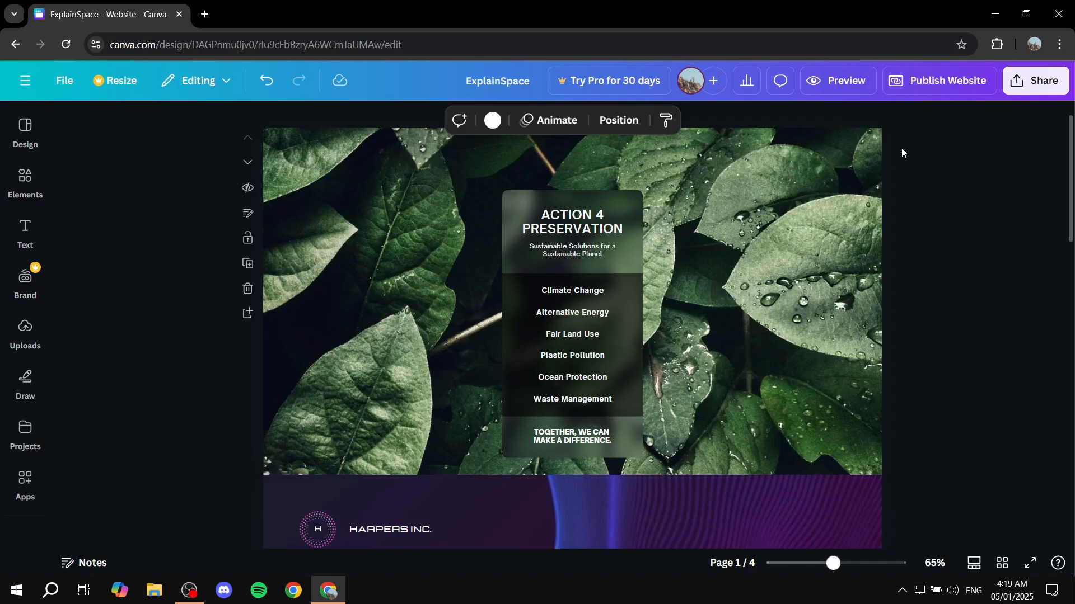
pyautogui.click(942, 84)
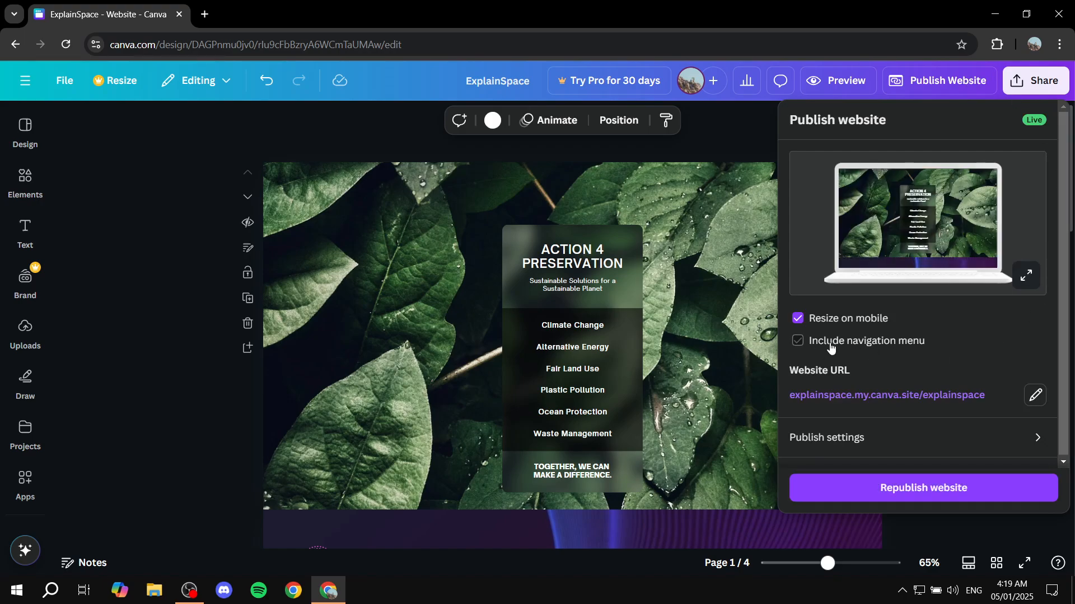
pyautogui.click(865, 346)
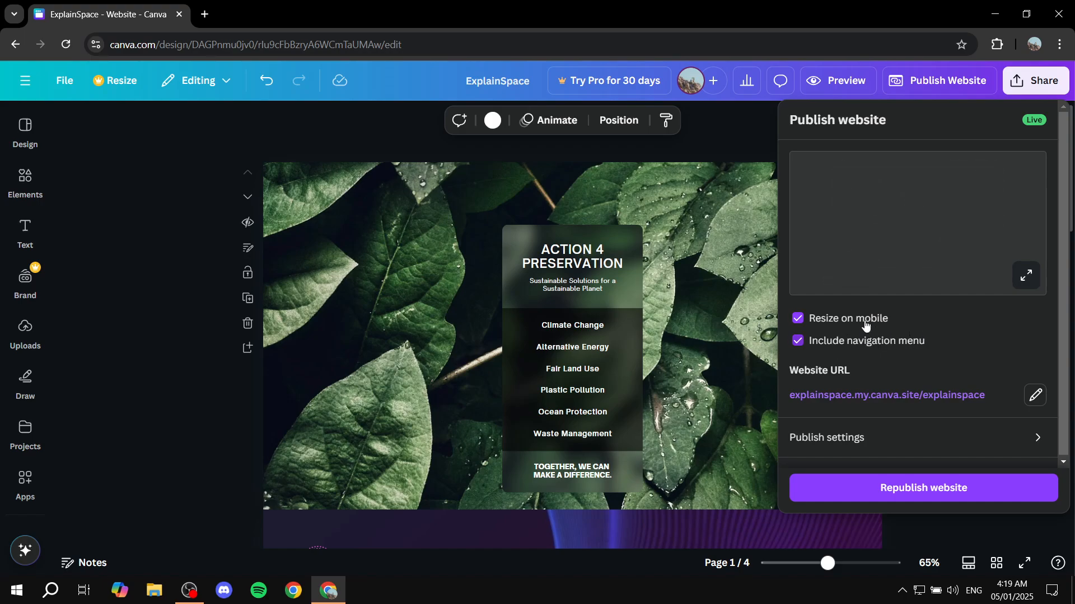
# Preview the website full size, test the Welcome, Contact Us and About us navigation links, and close the preview.
pyautogui.click(1025, 276)
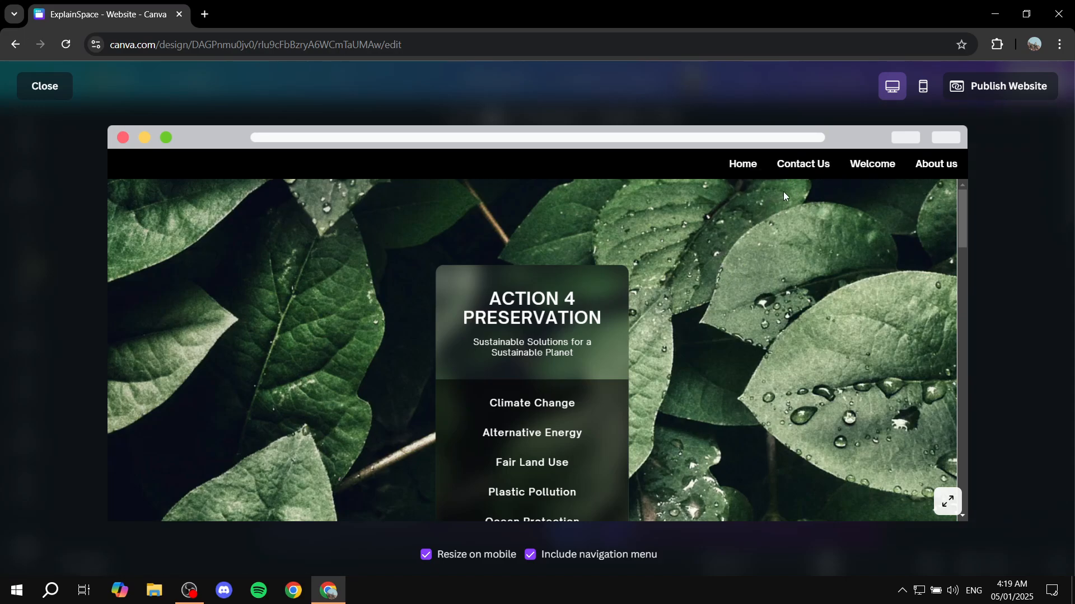
pyautogui.click(865, 171)
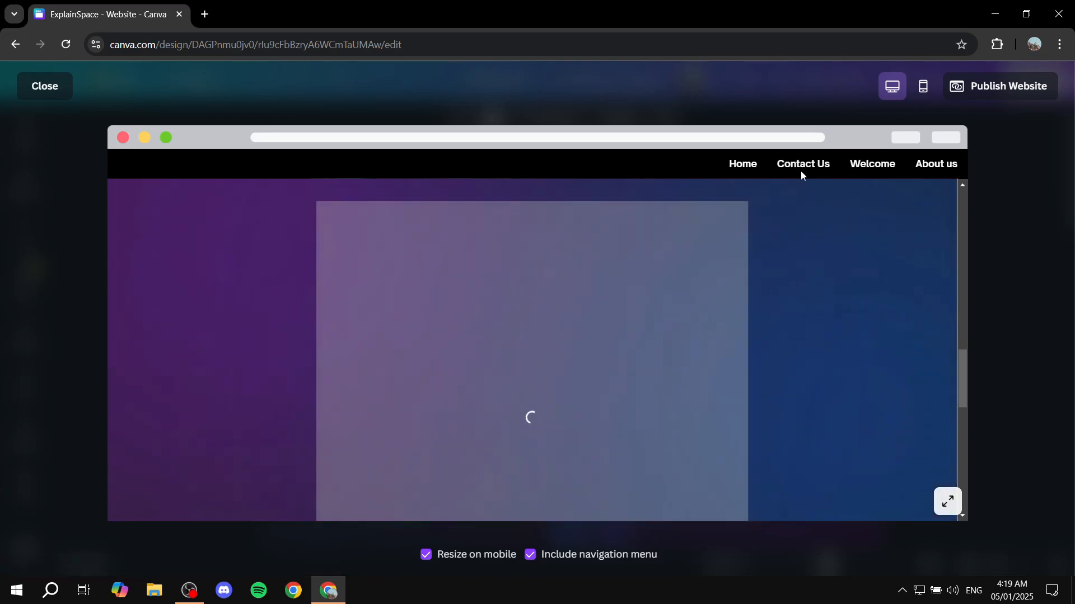
pyautogui.click(800, 169)
pyautogui.click(937, 165)
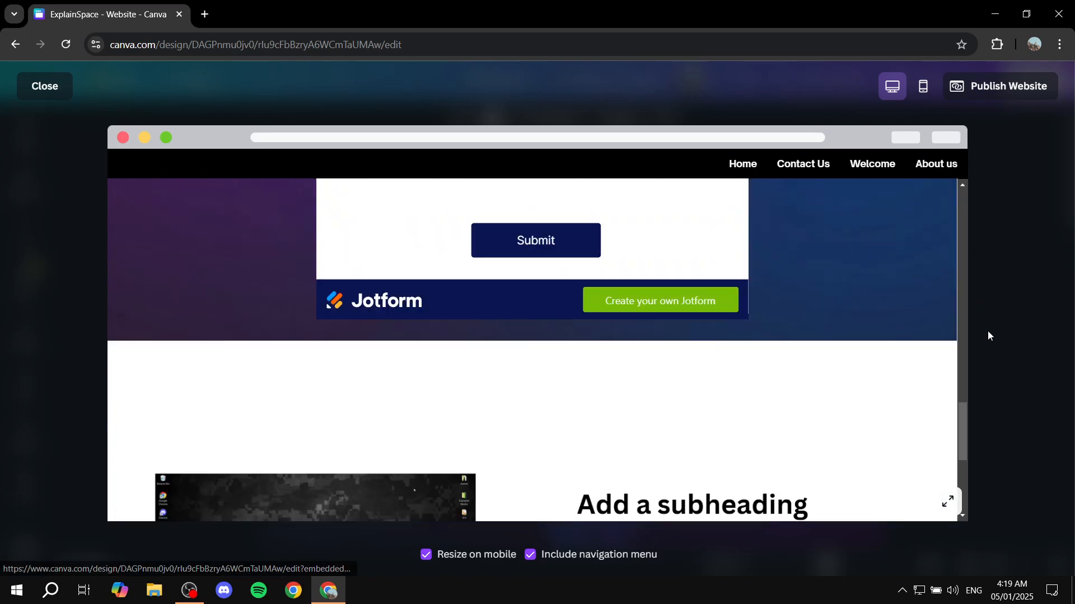
pyautogui.click(42, 85)
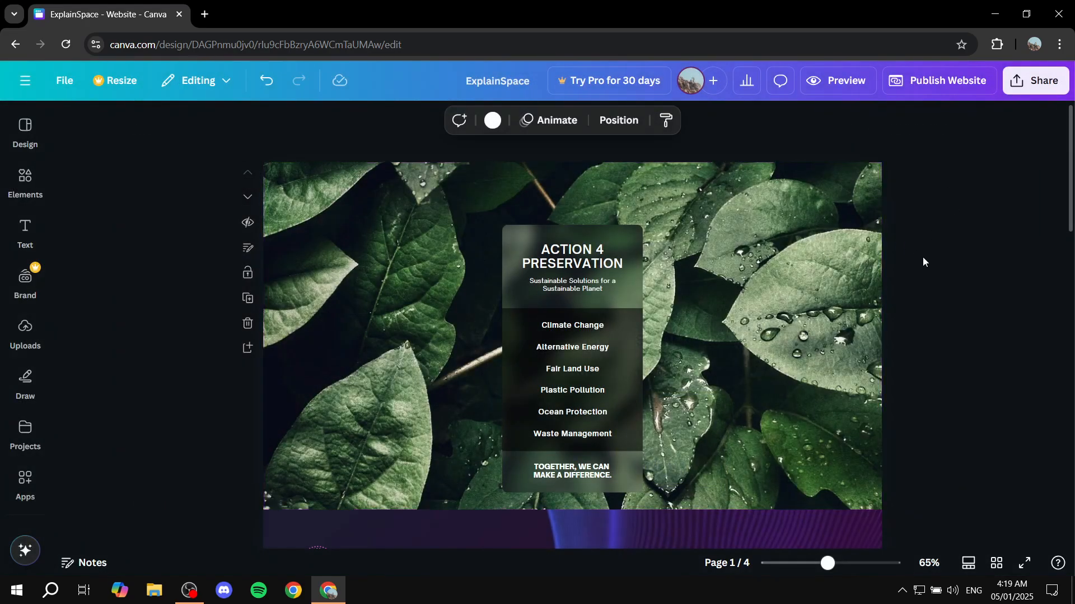
# Republish the website with the navigation menu included and reopen the design for editing.
pyautogui.click(938, 83)
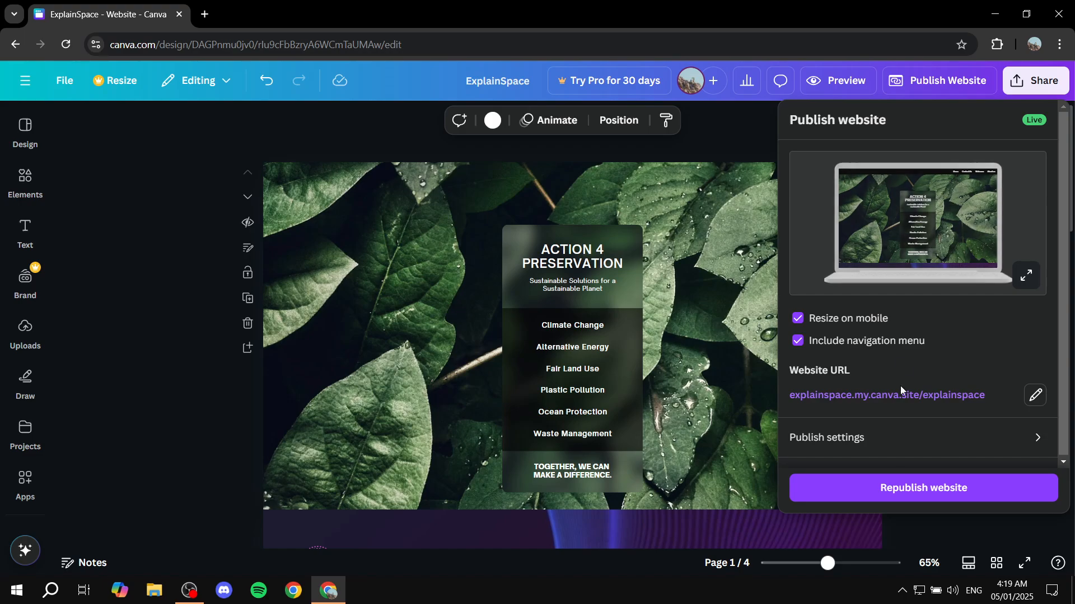
pyautogui.click(893, 495)
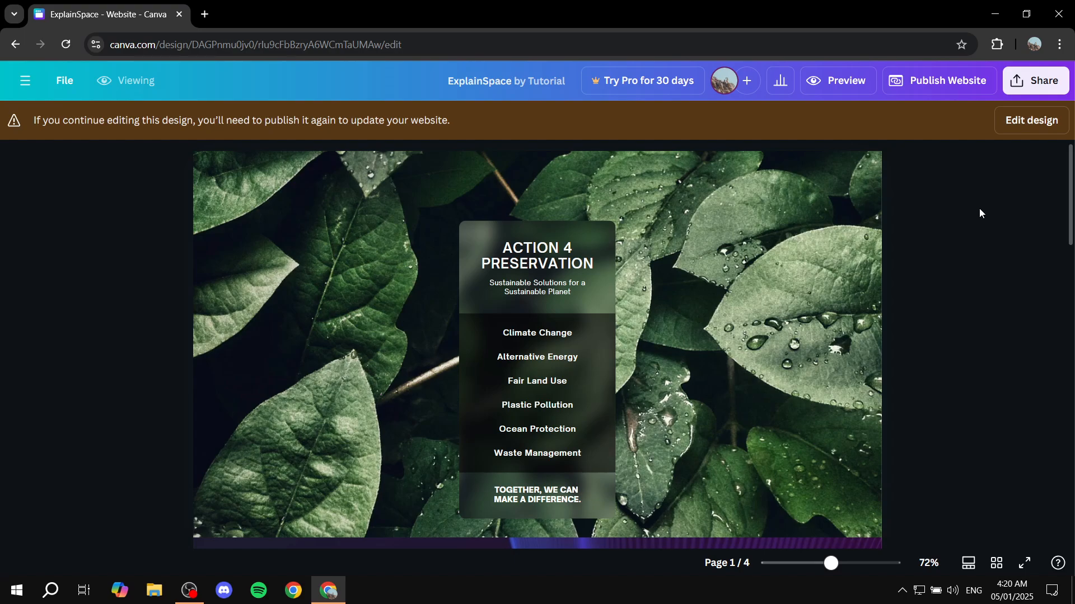
pyautogui.click(1030, 120)
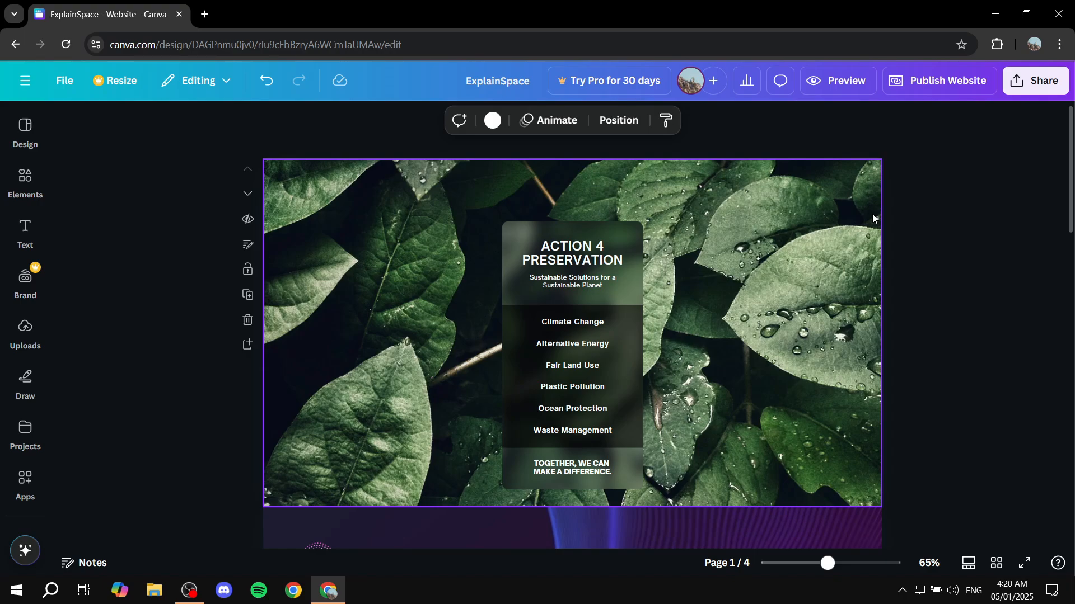
# Add the recently used rounded square to the Home page and stretch it into a tall rectangle near the page's upper-left corner.
pyautogui.click(31, 189)
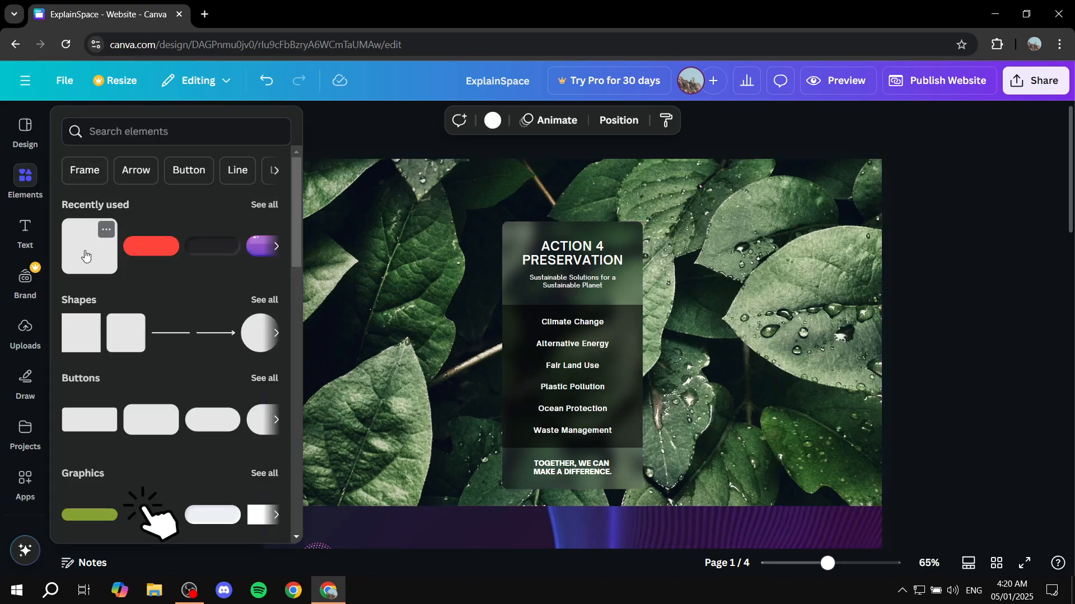
pyautogui.click(82, 256)
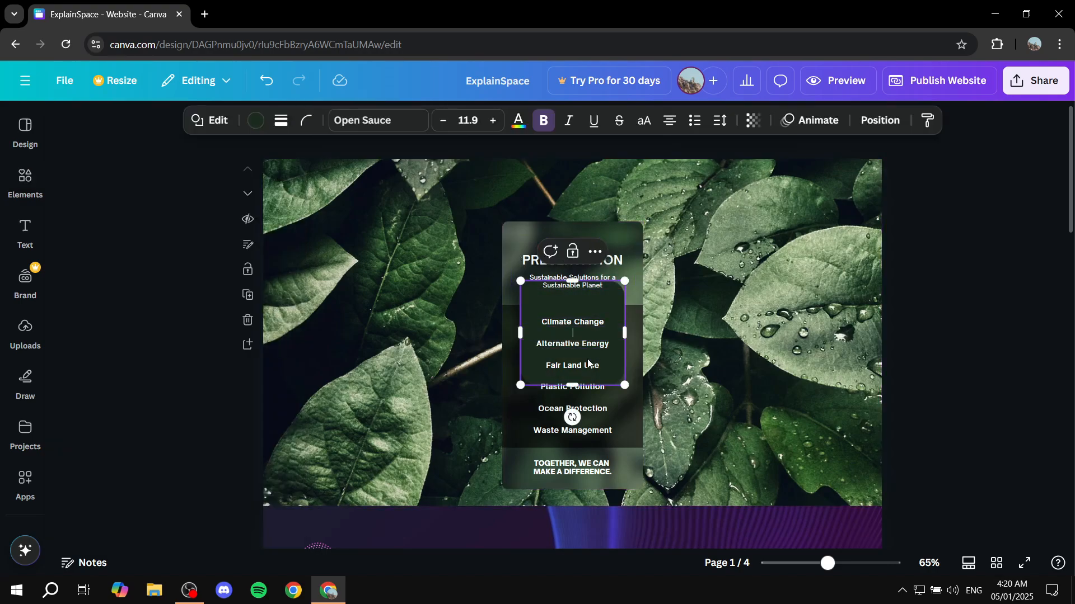
pyautogui.click(643, 349)
pyautogui.moveTo(606, 355); pyautogui.dragTo(329, 305)
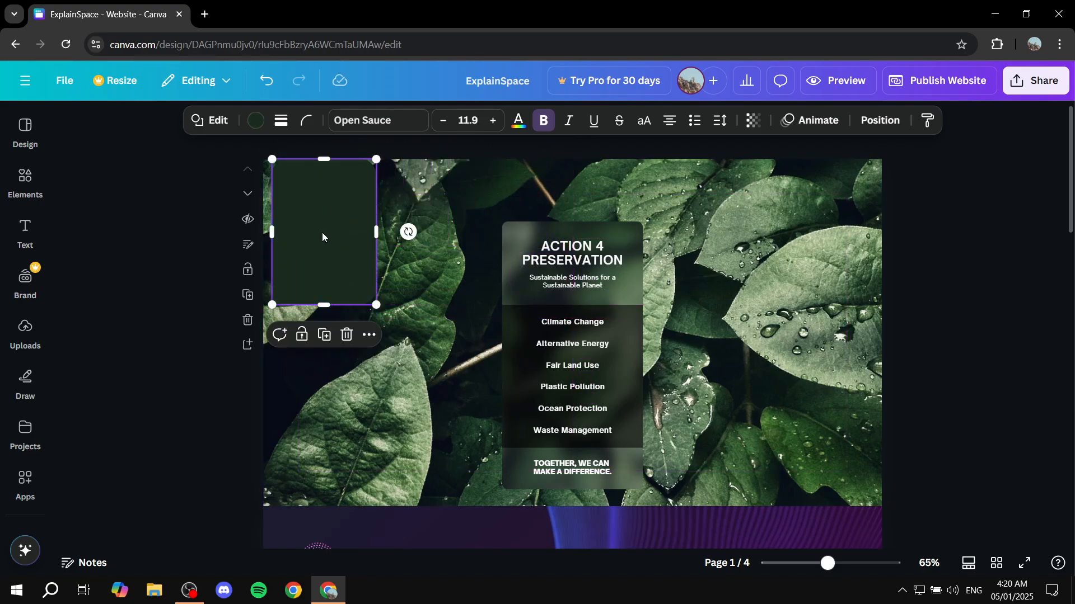
pyautogui.moveTo(321, 232); pyautogui.dragTo(369, 260)
# Fill the rounded rectangle with the green from the Brand Kit palette and shift it slightly to the right.
pyautogui.click(256, 120)
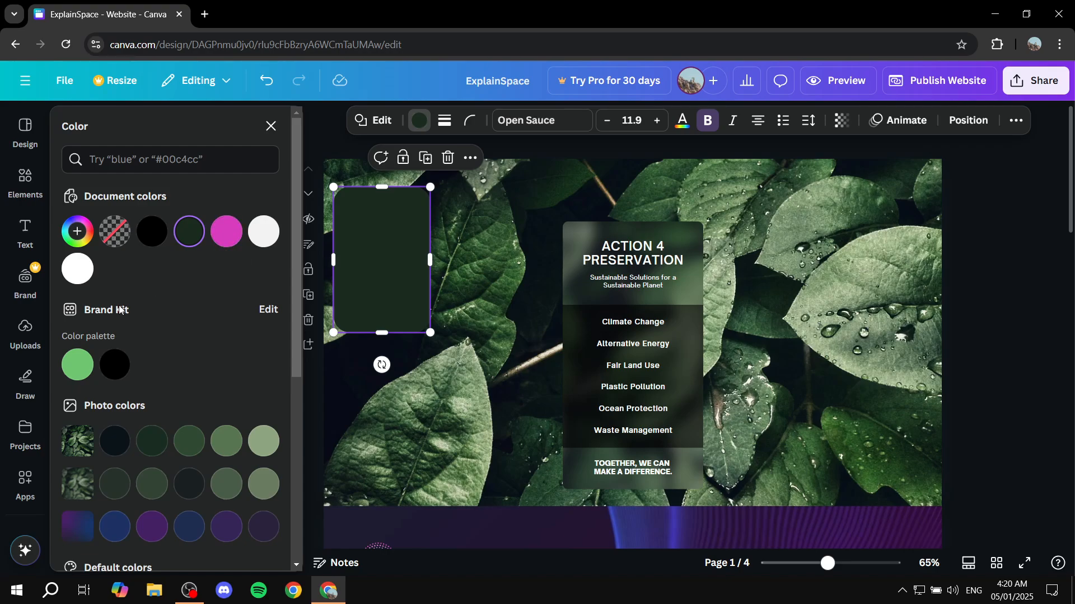
pyautogui.click(78, 364)
pyautogui.click(476, 390)
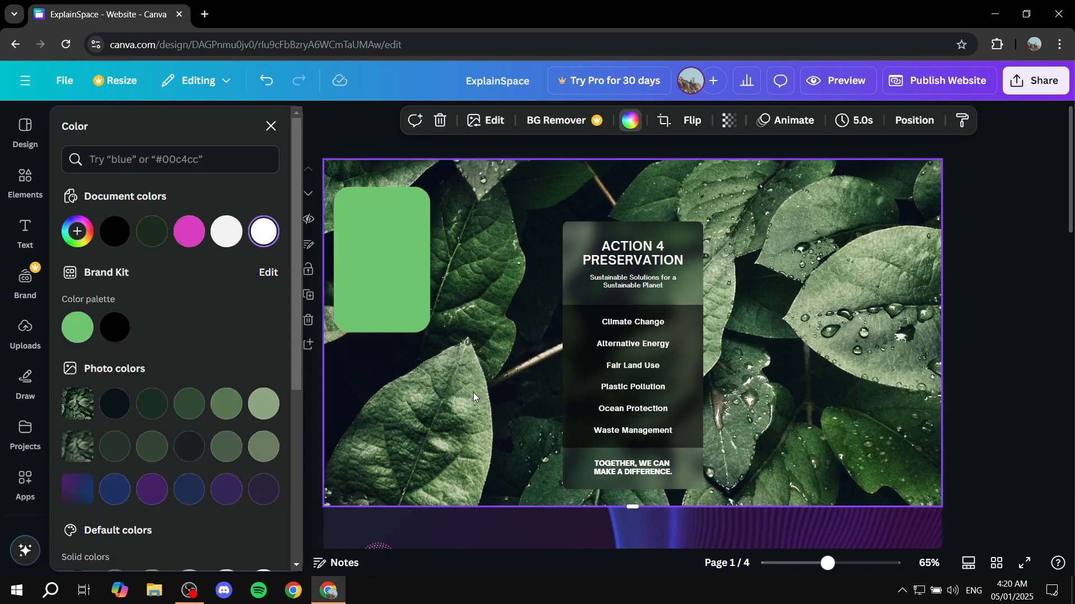
pyautogui.moveTo(410, 294); pyautogui.dragTo(416, 290)
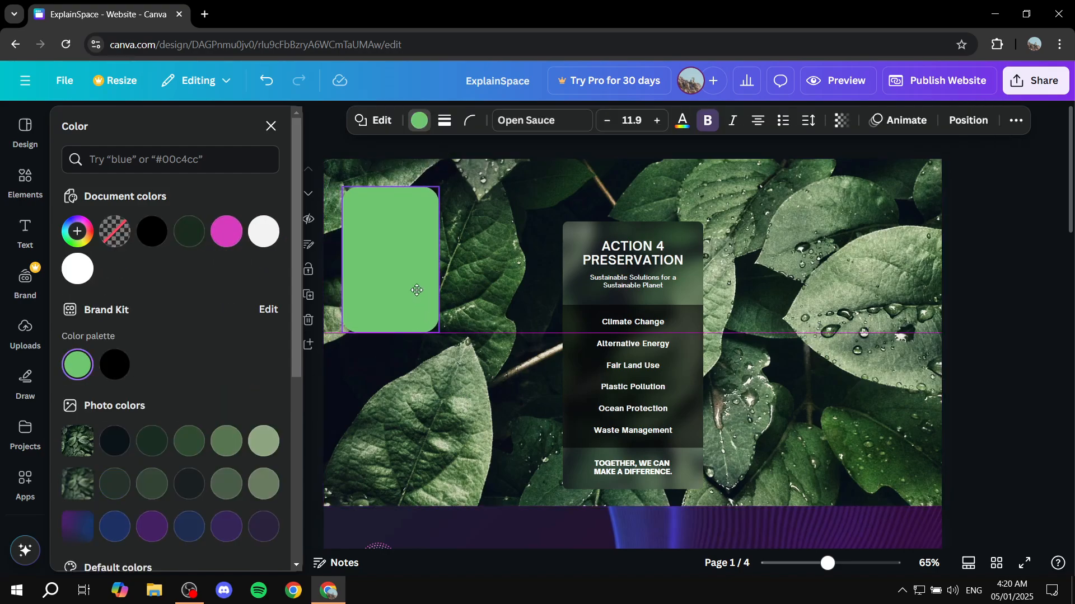
pyautogui.click(404, 433)
# Add a subheading text box and place it across the top of the green rectangle.
pyautogui.click(24, 238)
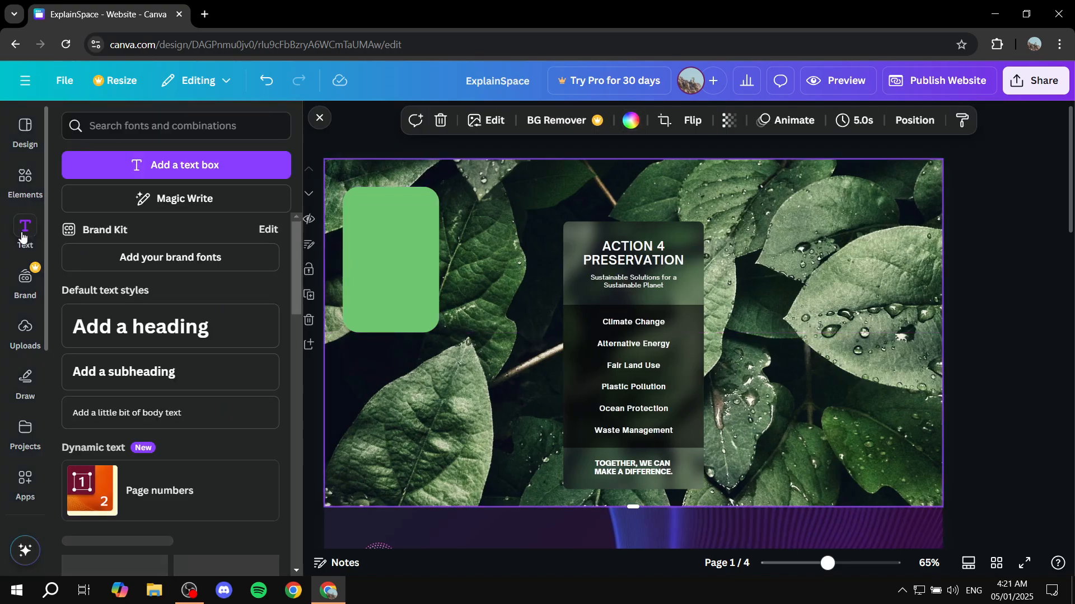
pyautogui.click(207, 379)
pyautogui.click(457, 402)
pyautogui.moveTo(642, 334); pyautogui.dragTo(414, 211)
pyautogui.moveTo(486, 220); pyautogui.dragTo(412, 203)
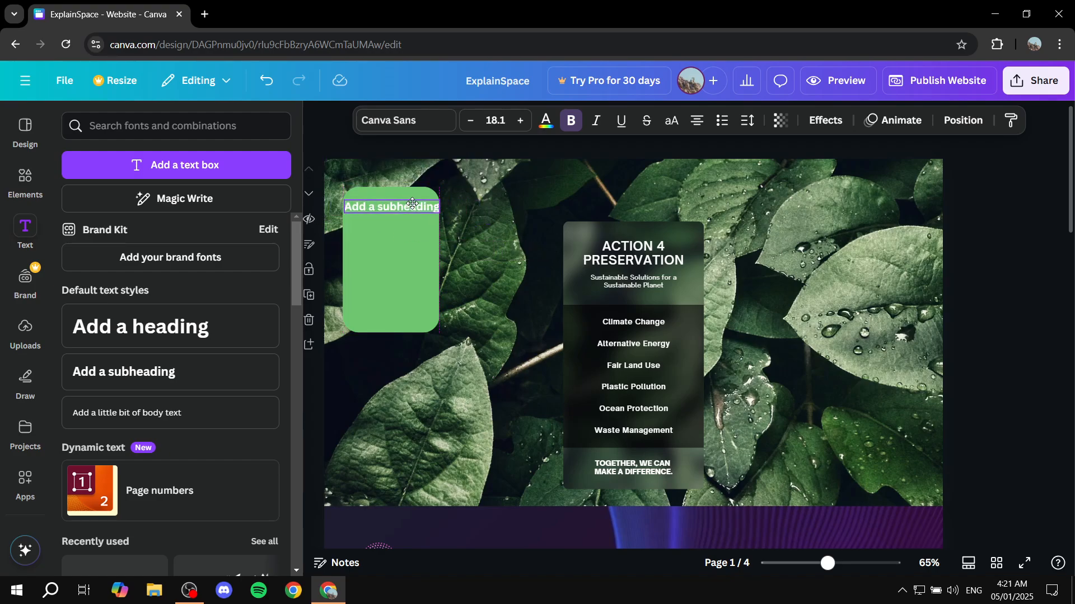
pyautogui.click(411, 210)
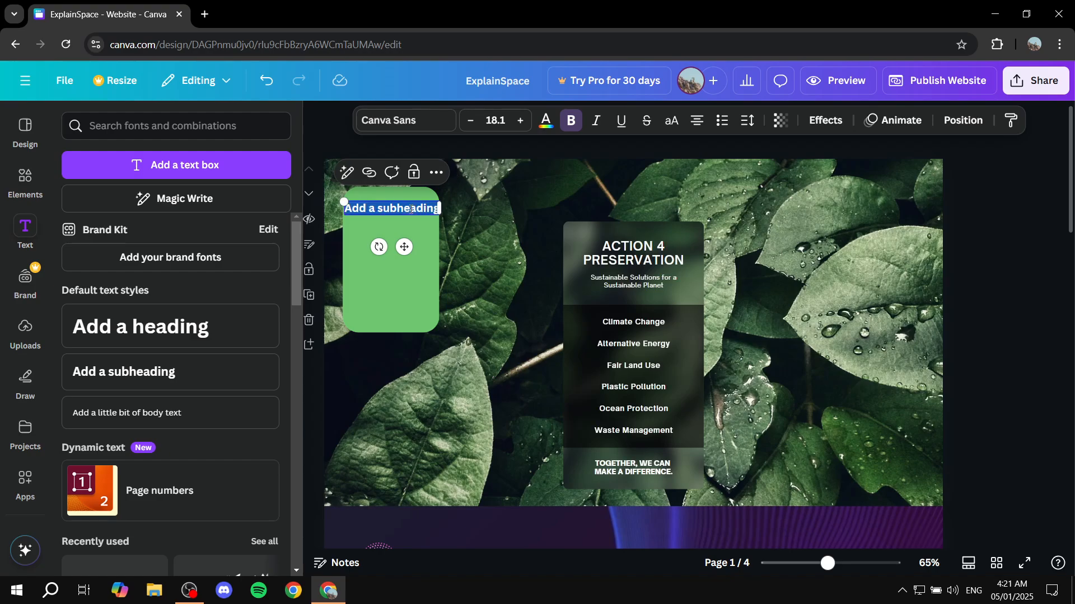
pyautogui.hotkey('ctrl', 'd')
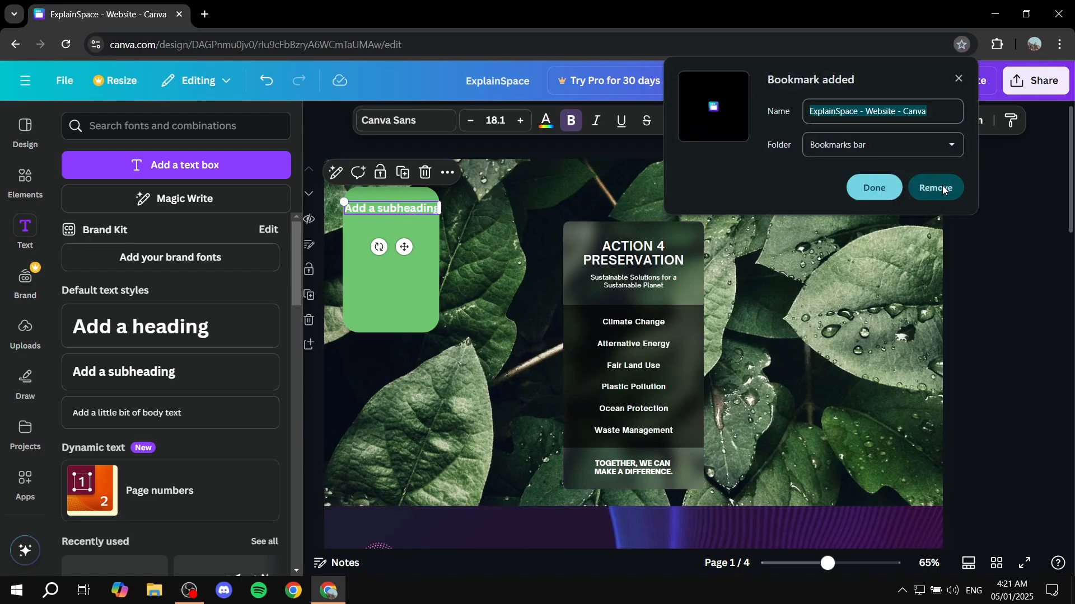
pyautogui.click(942, 189)
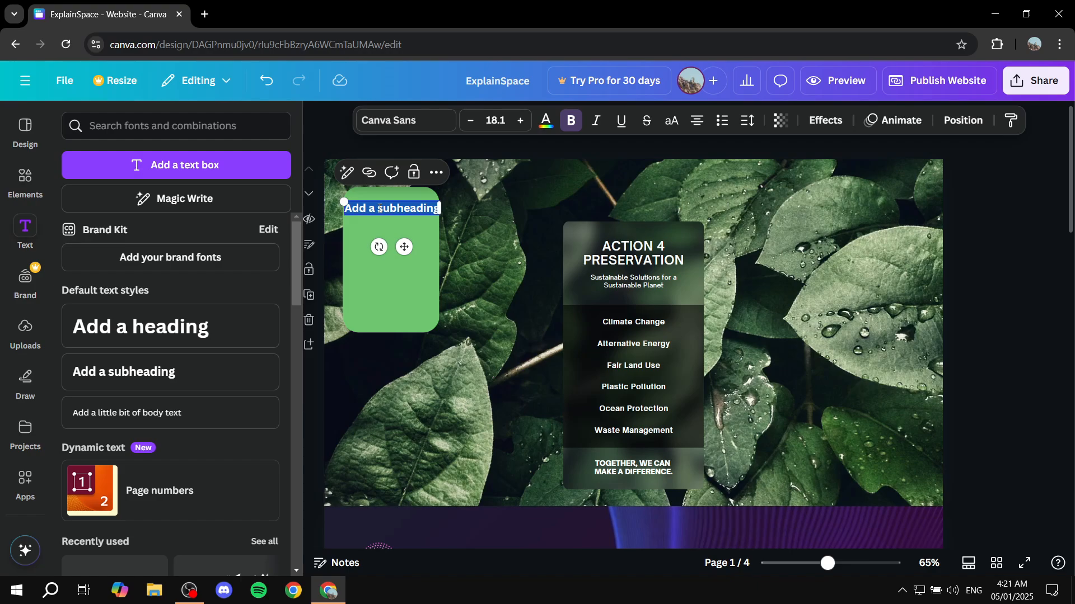
pyautogui.hotkey('ctrl', 'd')
# Duplicate the subheading three times and stack the copies down the green rectangle.
pyautogui.click(392, 221)
pyautogui.click(393, 212)
pyautogui.hotkey('ctrl', 'd')
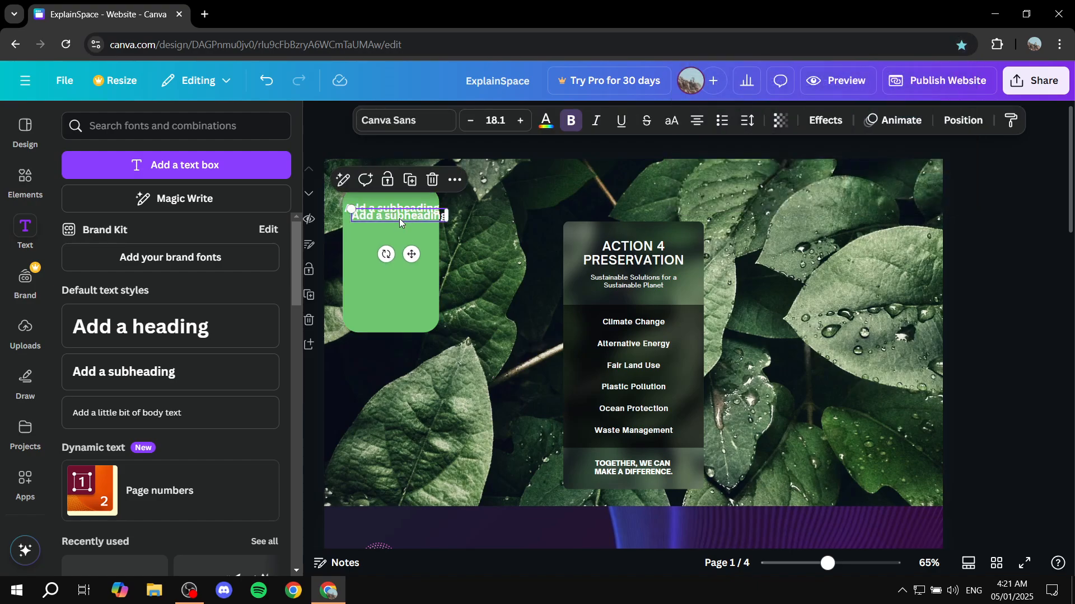
pyautogui.moveTo(399, 218); pyautogui.dragTo(392, 233)
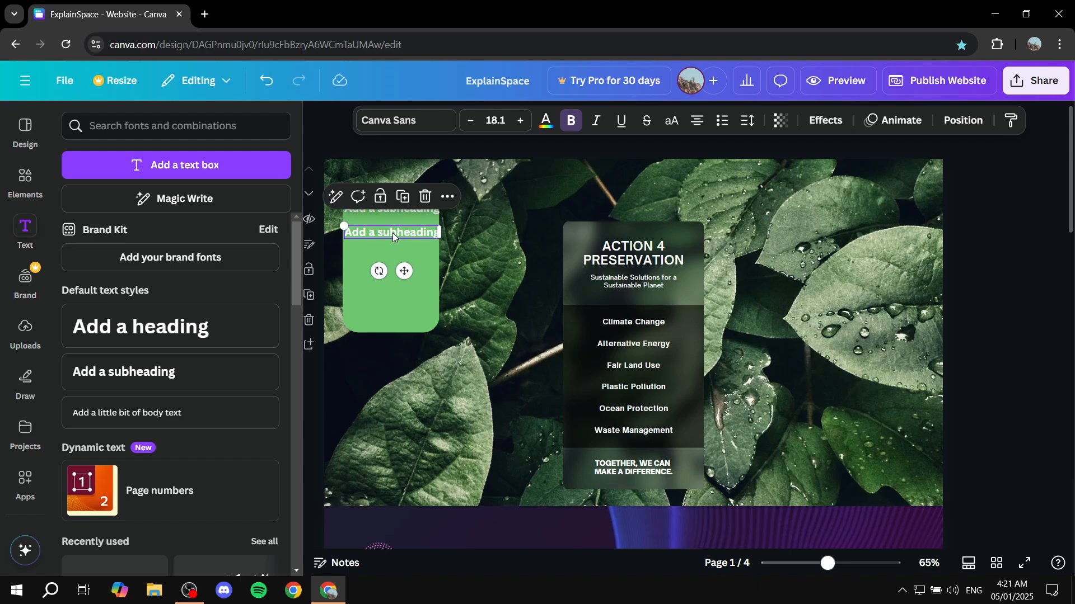
pyautogui.hotkey('ctrl', 'd')
pyautogui.hotkey('ctrl', 'd')
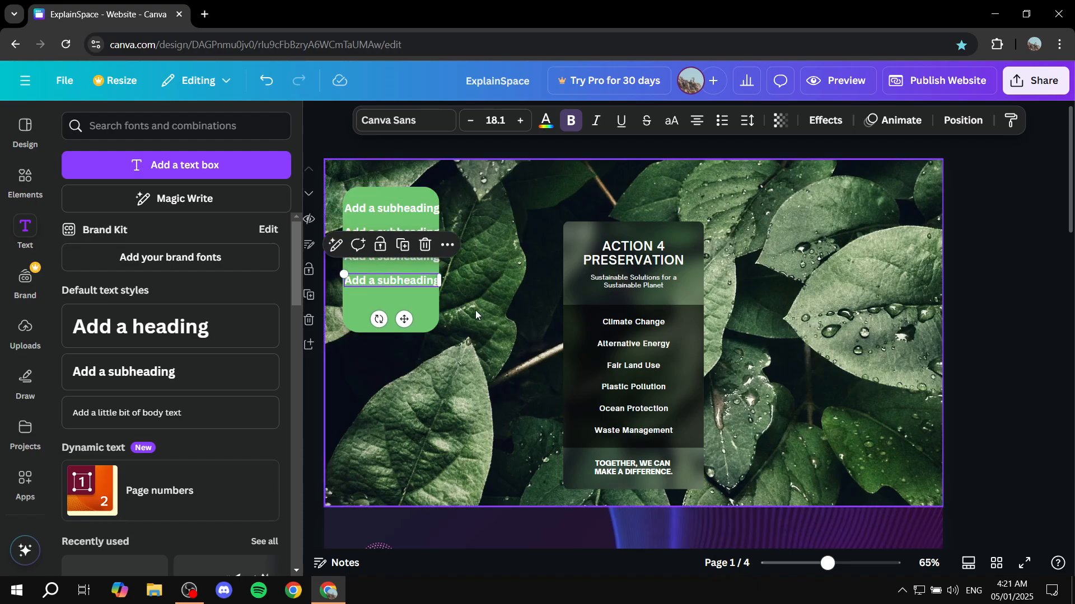
# Adjust the vertical spacing of the two lower subheadings inside the green rectangle.
pyautogui.click(478, 362)
pyautogui.moveTo(400, 281); pyautogui.dragTo(391, 261)
pyautogui.click(395, 275)
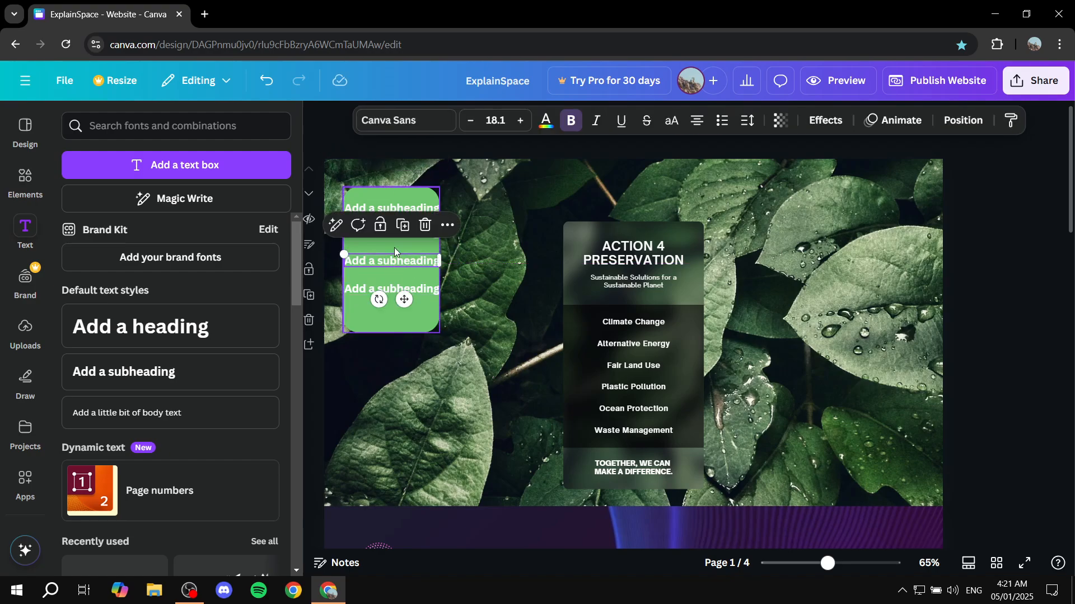
pyautogui.click(395, 244)
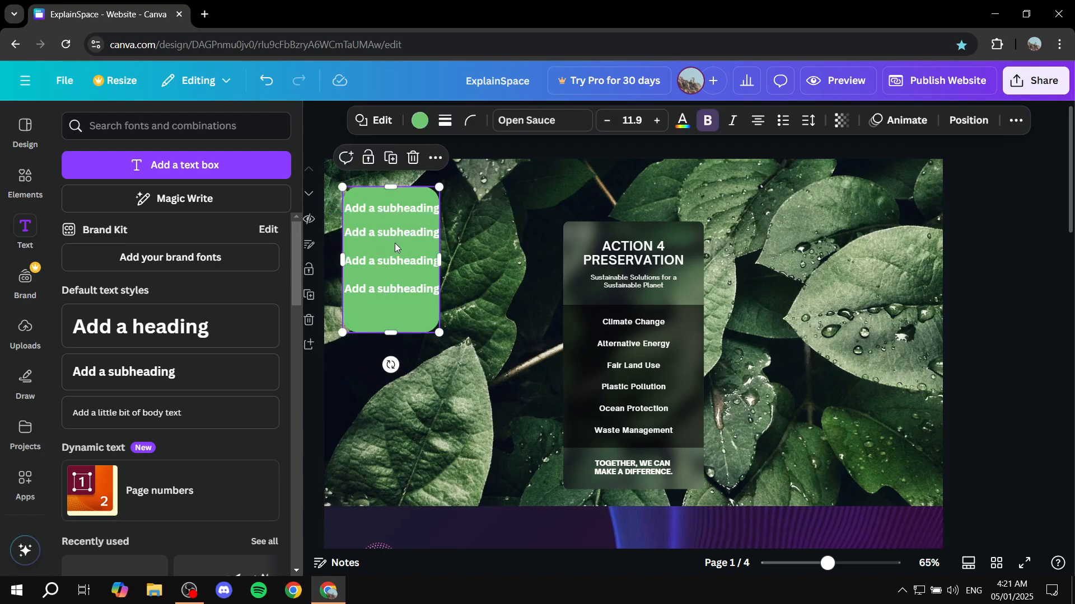
# Replace the first subheading's text with "Home" and the second's with "Contact Us".
pyautogui.doubleClick(415, 209)
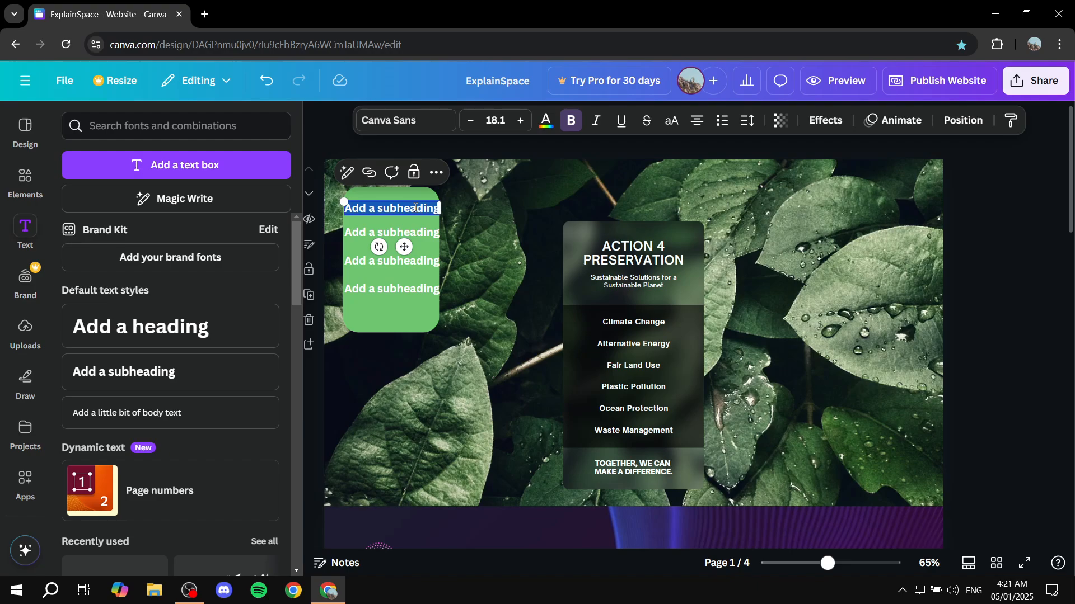
pyautogui.write('Home')
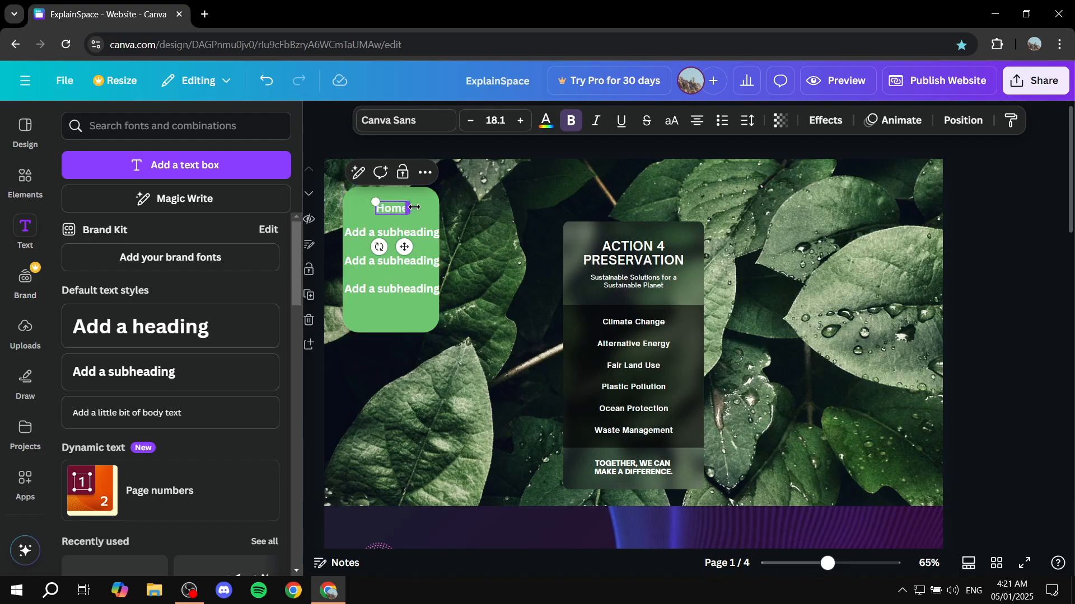
pyautogui.doubleClick(410, 233)
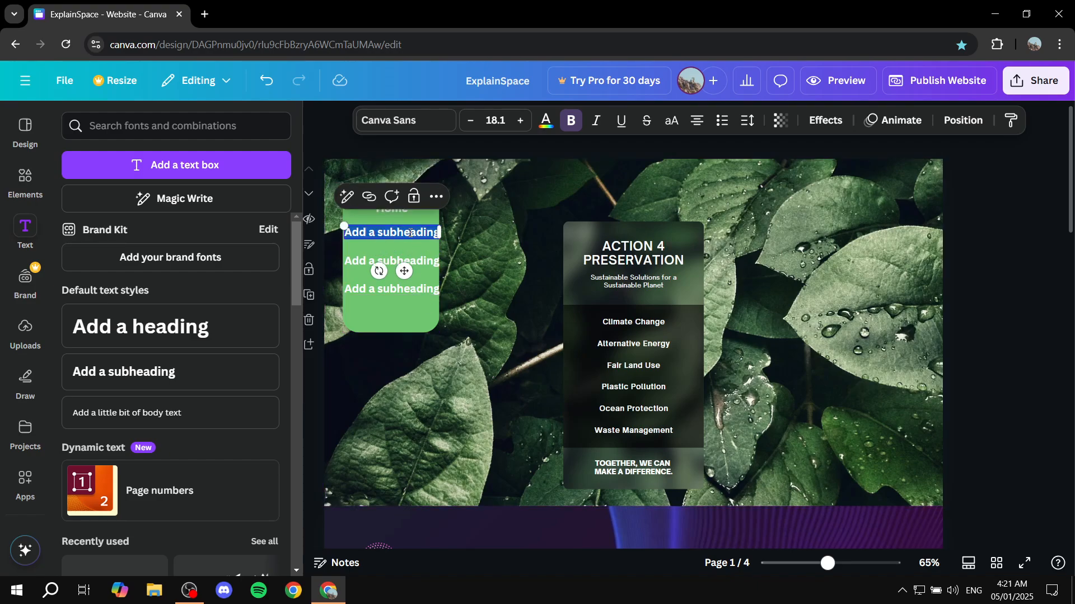
pyautogui.write('Co')
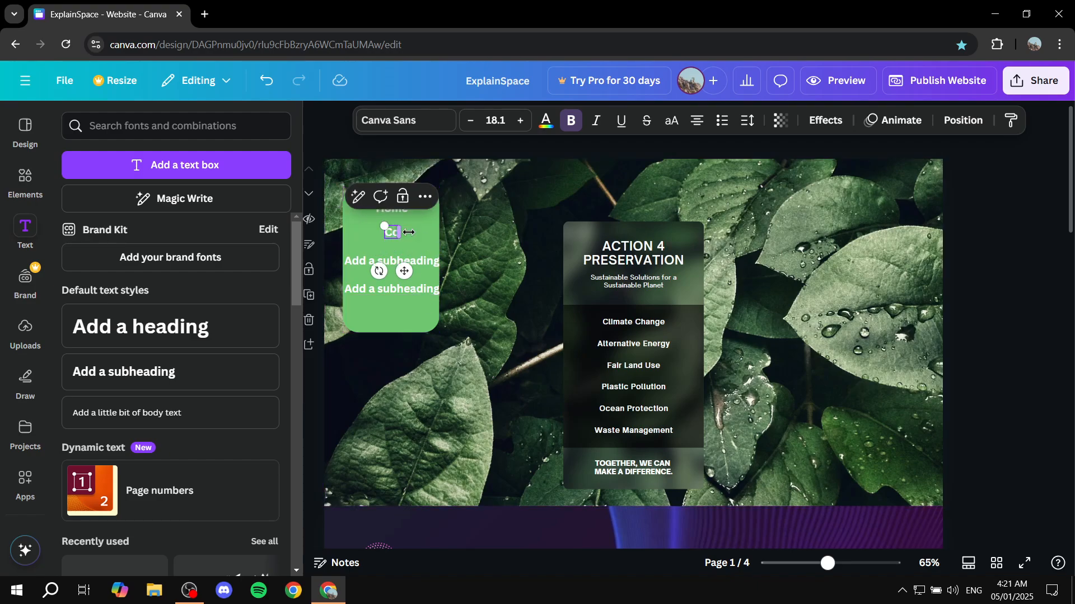
pyautogui.write('ntact Us')
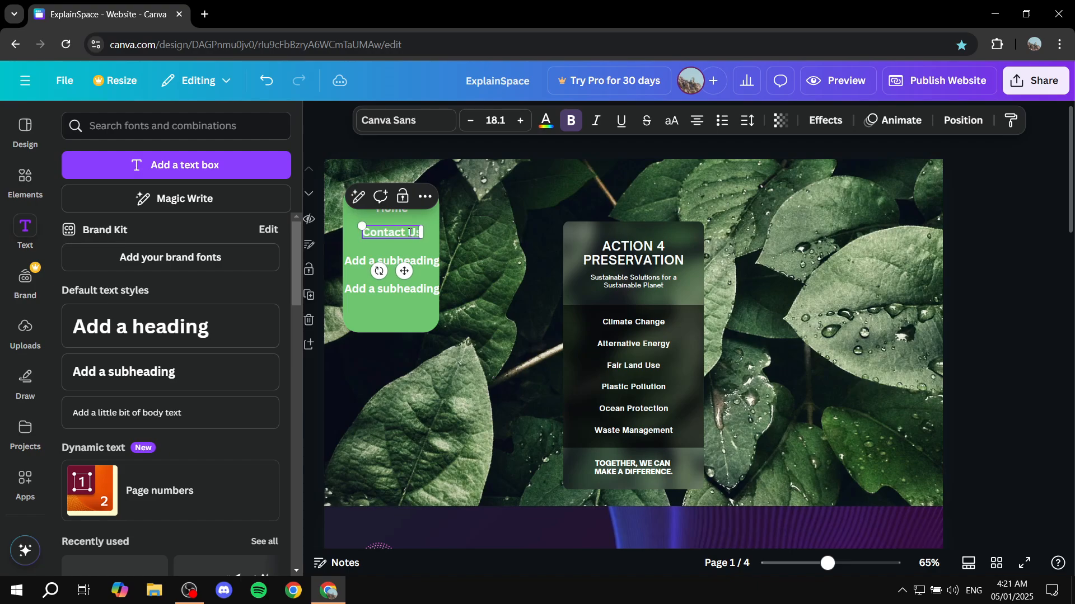
# Replace the third subheading's text with "Welcome" and the fourth's with "About Us".
pyautogui.doubleClick(416, 258)
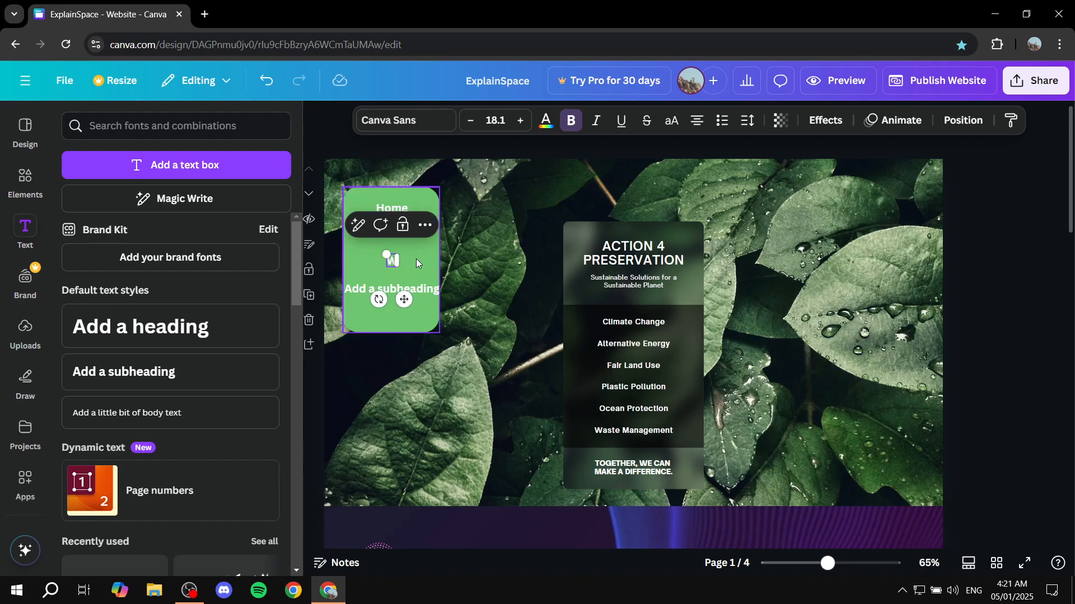
pyautogui.write('Welcome')
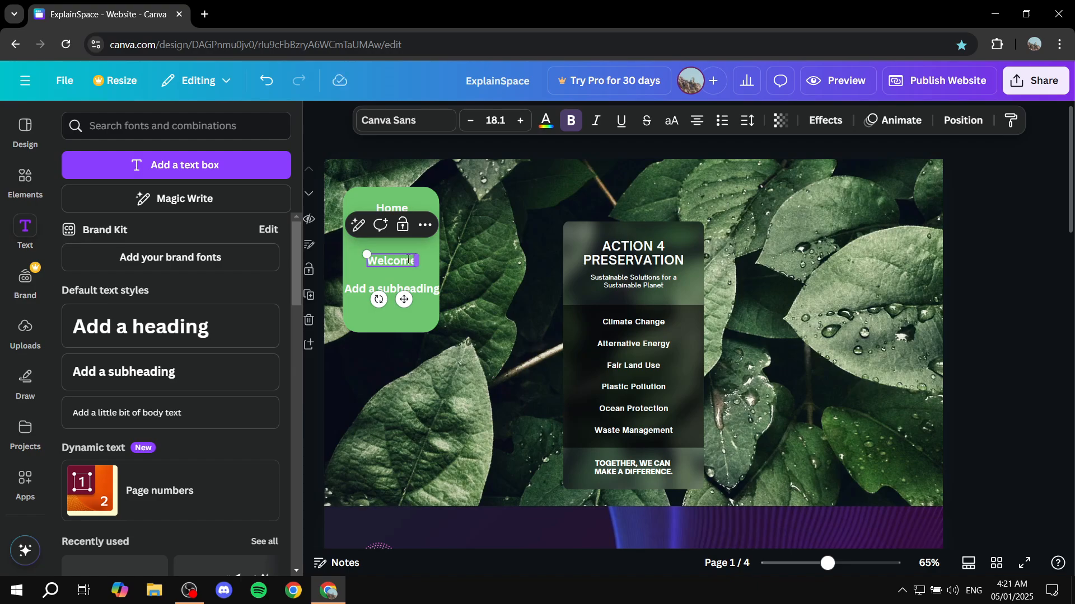
pyautogui.press('BackSpace')
pyautogui.doubleClick(386, 288)
pyautogui.press('BackSpace')
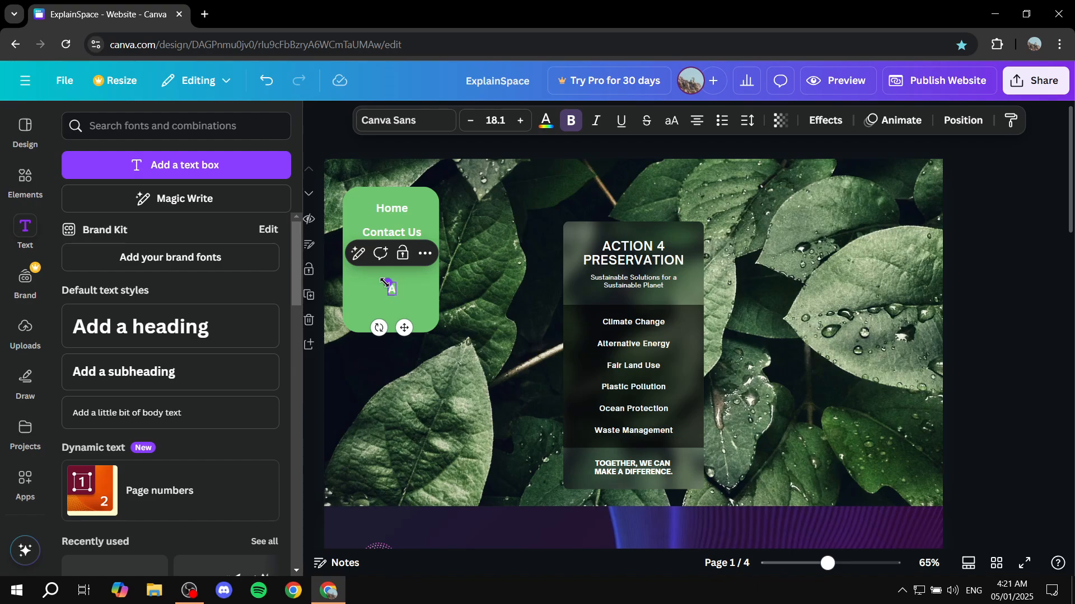
pyautogui.write('About Us')
pyautogui.click(415, 312)
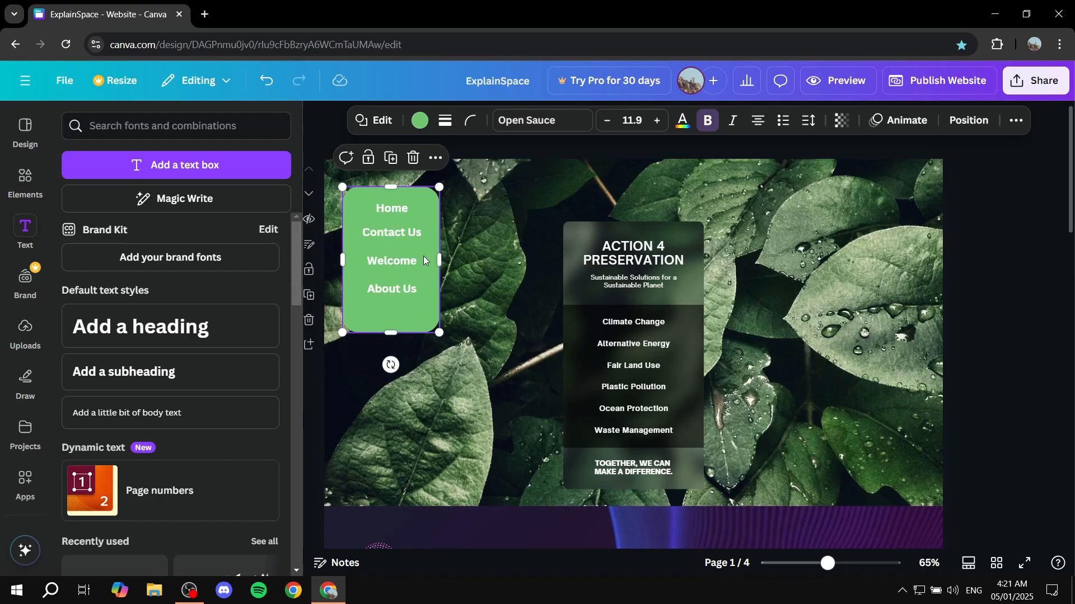
# Link the Contact Us text to the document page "2 - Contact Us".
pyautogui.click(398, 233)
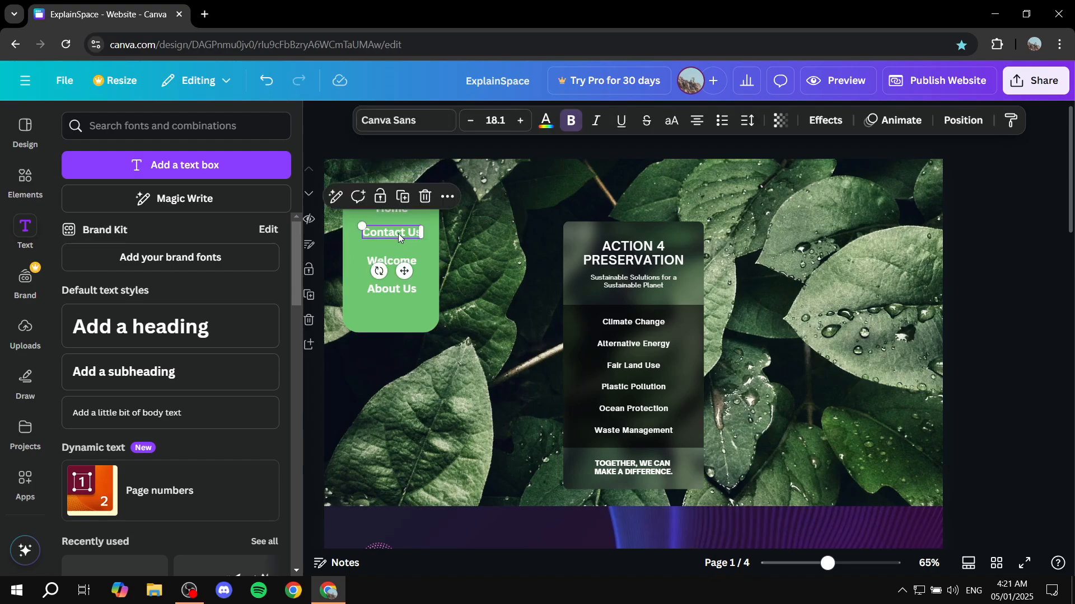
pyautogui.click(447, 197)
pyautogui.scroll(-1, 522, 347)
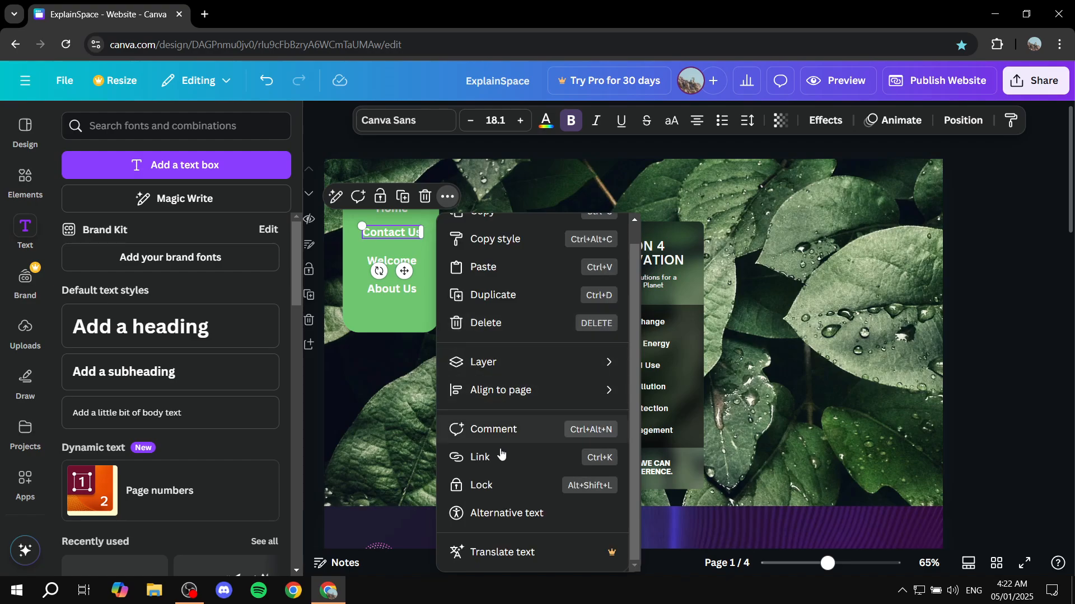
pyautogui.click(481, 457)
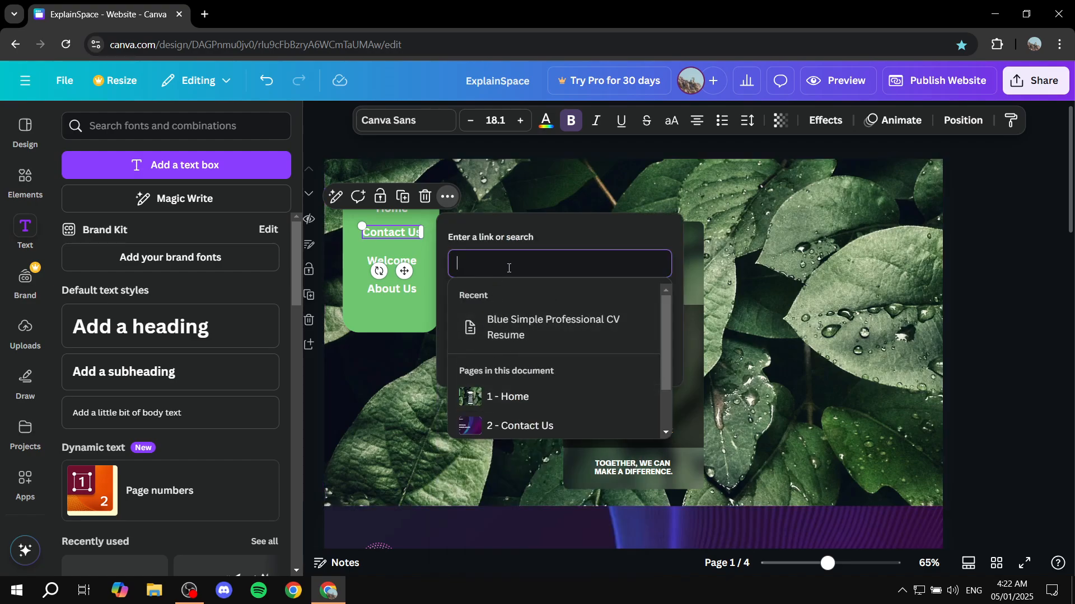
pyautogui.scroll(-2, 515, 381)
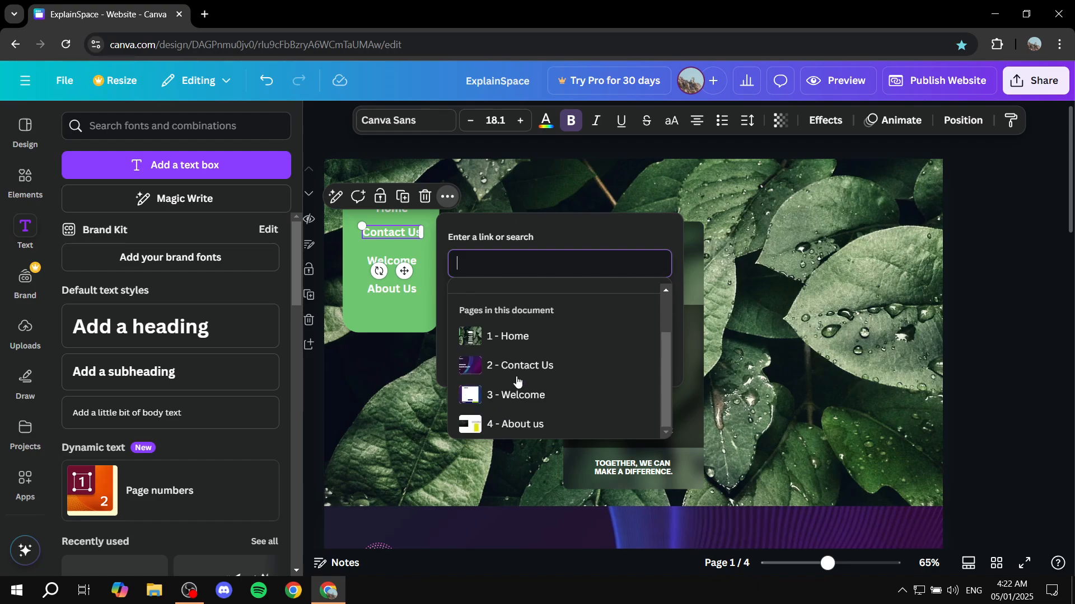
pyautogui.click(558, 366)
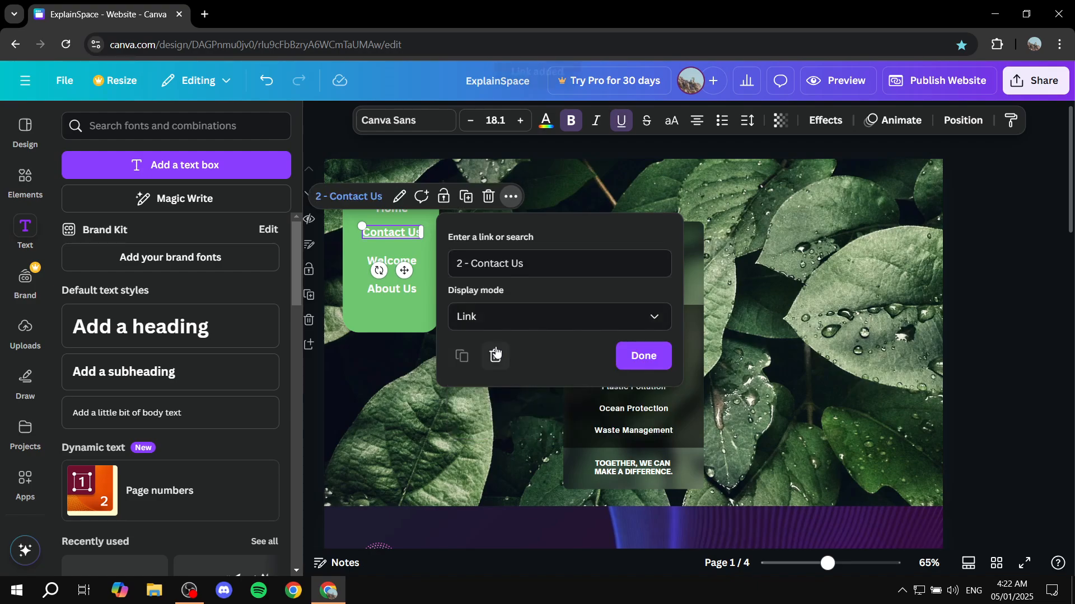
pyautogui.click(637, 364)
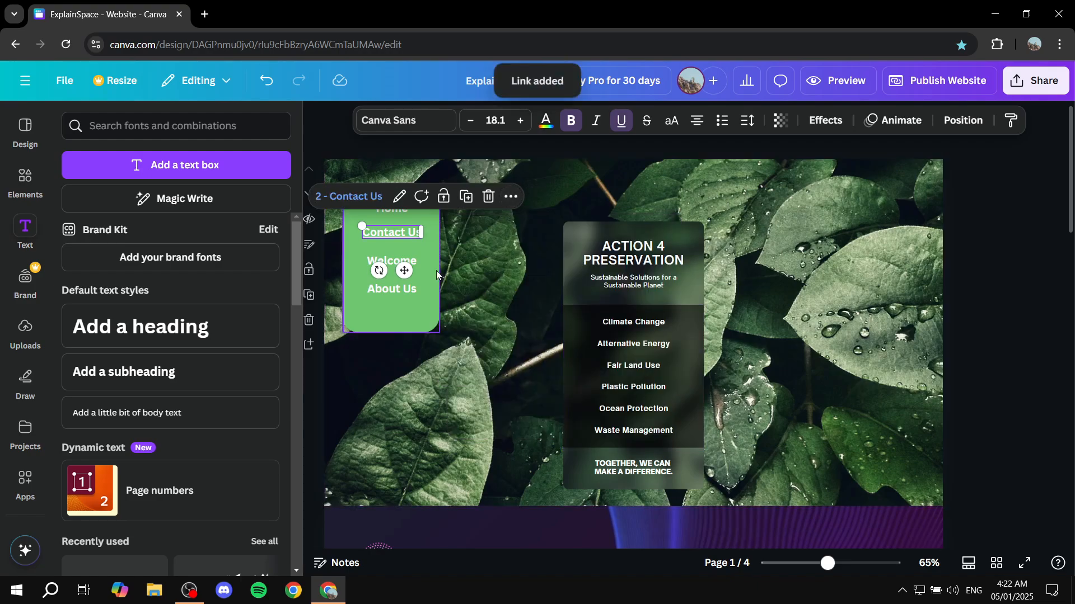
# Link the Welcome text to the document page "1 - Home".
pyautogui.click(391, 261)
pyautogui.click(448, 226)
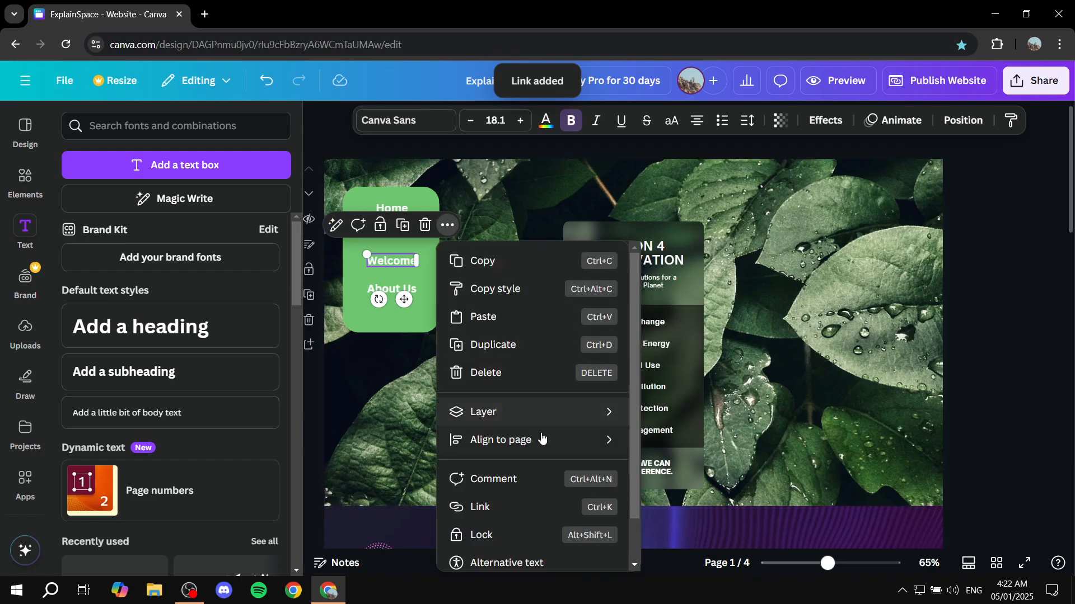
pyautogui.scroll(-1, 537, 442)
pyautogui.click(531, 456)
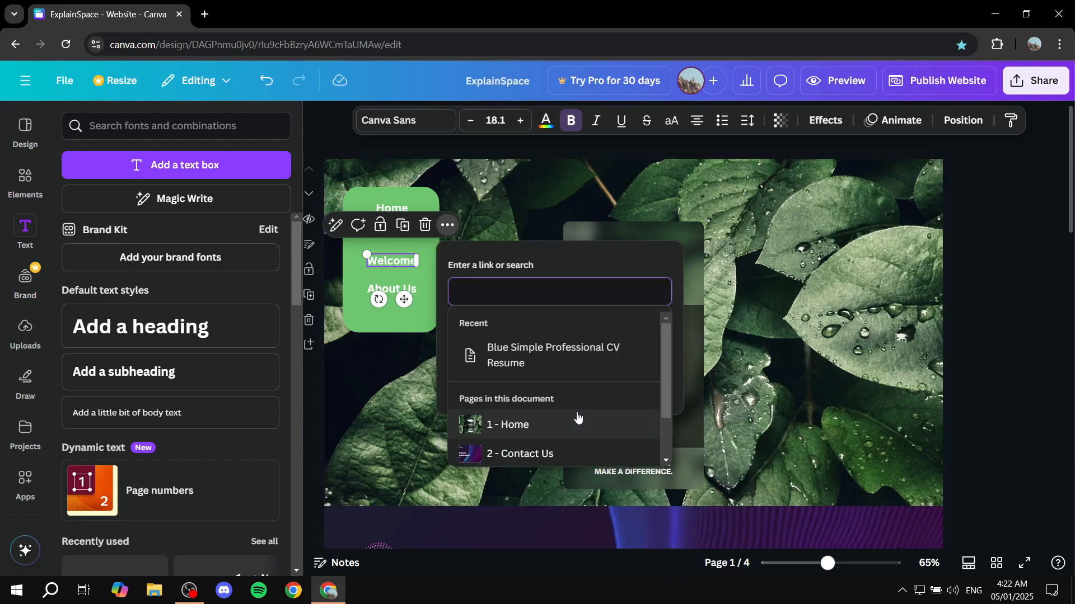
pyautogui.click(574, 420)
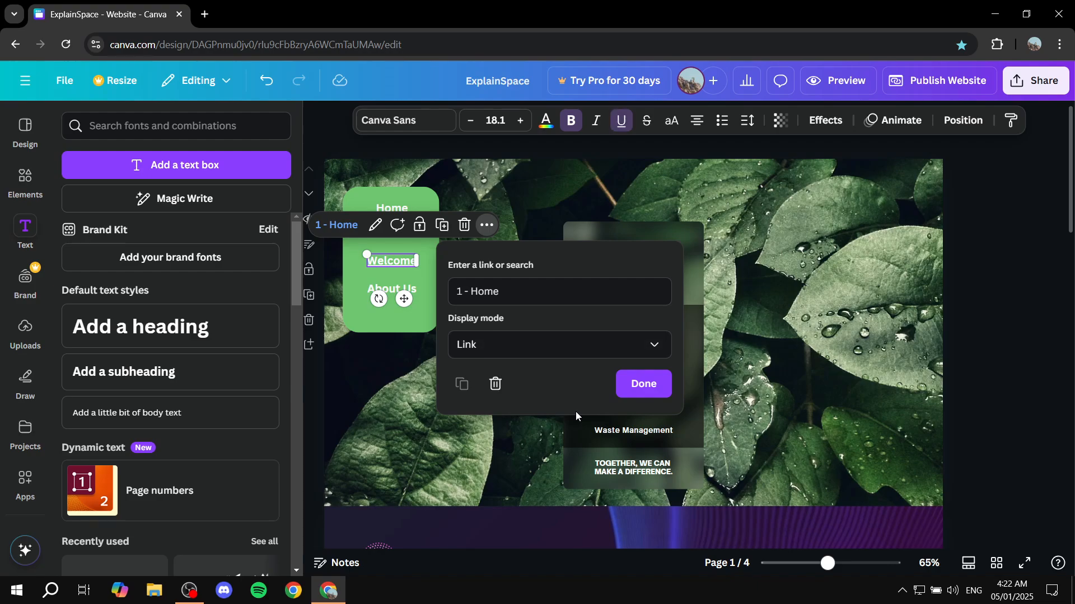
# Change the Welcome text's link to the document page "3 - Welcome".
pyautogui.click(563, 291)
pyautogui.press('BackSpace')
pyautogui.press('BackSpace')
pyautogui.press('BackSpace')
pyautogui.press('BackSpace')
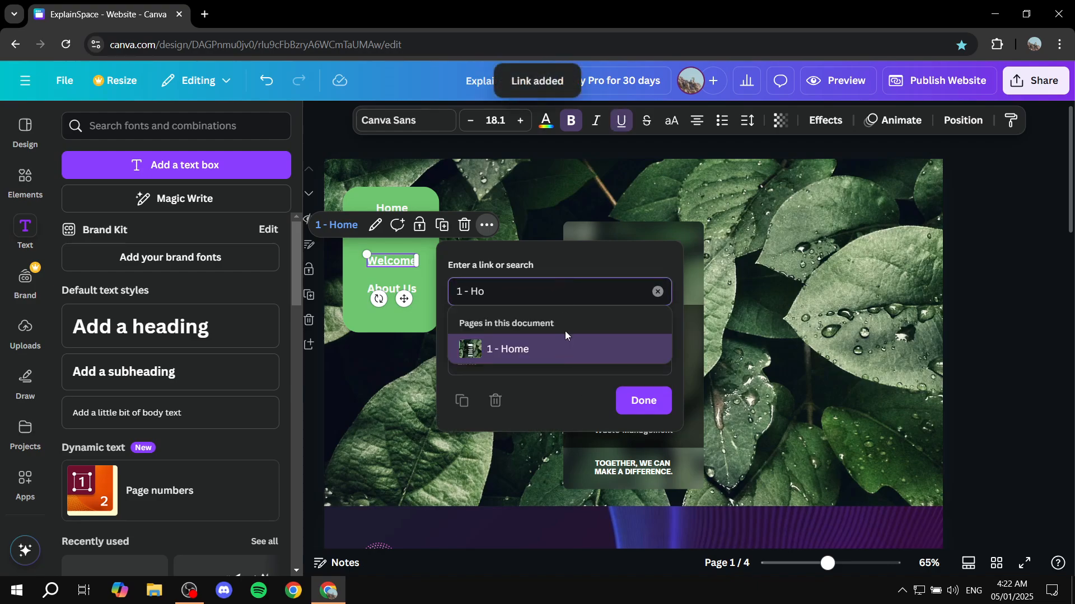
pyautogui.write('welc')
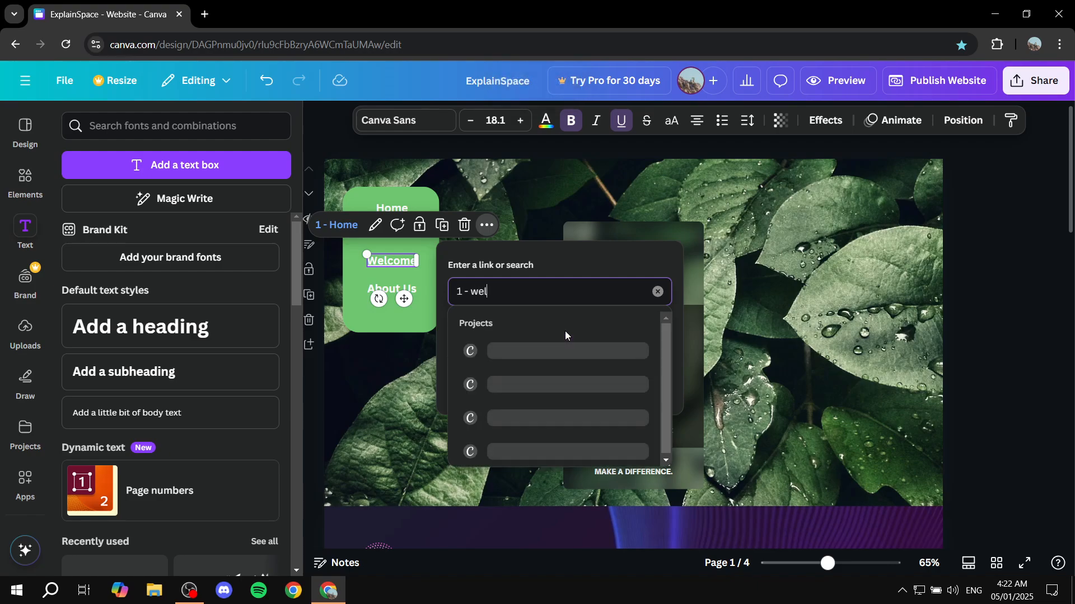
pyautogui.press('BackSpace')
pyautogui.press('BackSpace')
pyautogui.press('BackSpace')
pyautogui.press('BackSpace')
pyautogui.press('BackSpace')
pyautogui.press('BackSpace')
pyautogui.press('BackSpace')
pyautogui.press('BackSpace')
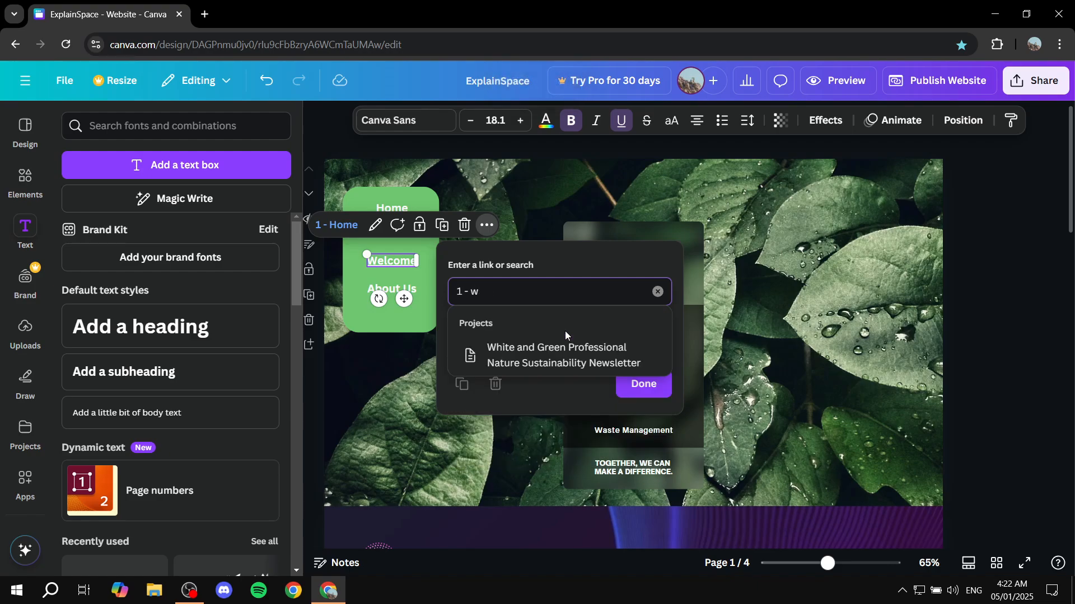
pyautogui.scroll(-2, 550, 411)
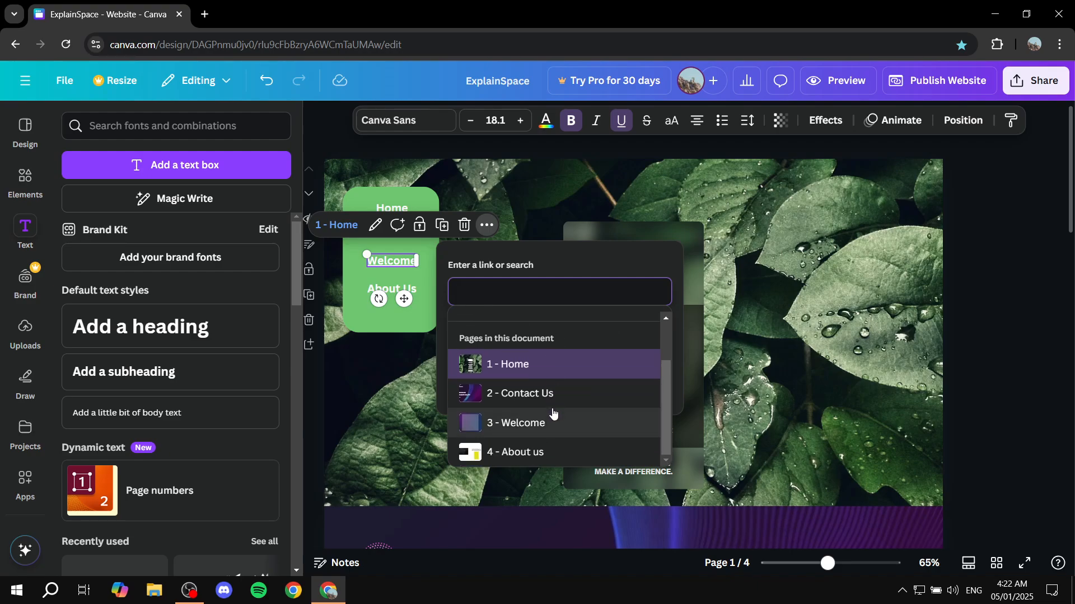
pyautogui.click(554, 423)
pyautogui.click(420, 286)
# Link the About Us text to the document page "4 - About us".
pyautogui.doubleClick(397, 287)
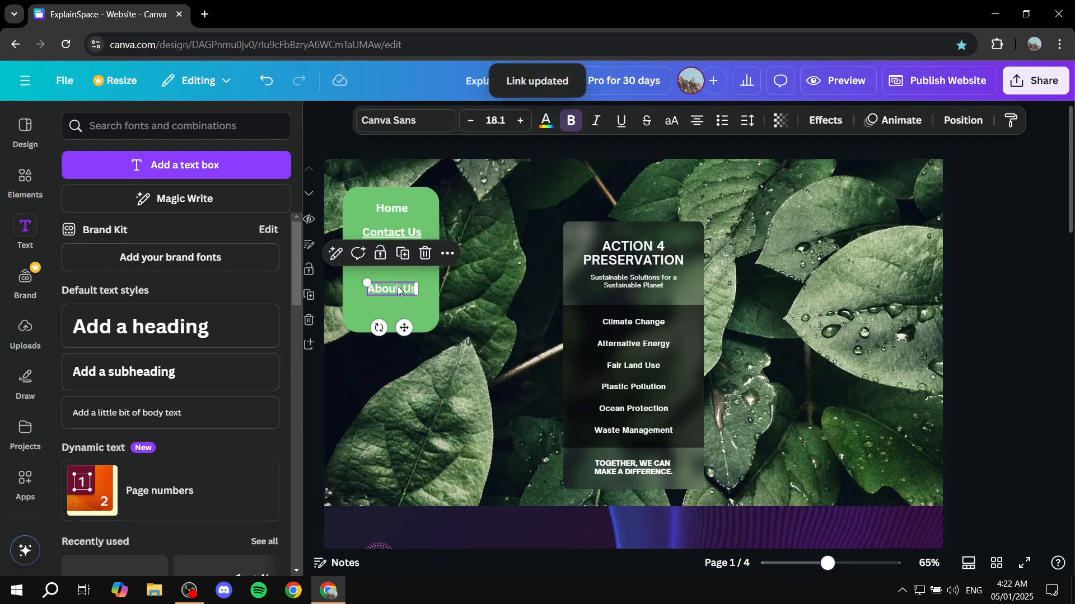
pyautogui.click(425, 253)
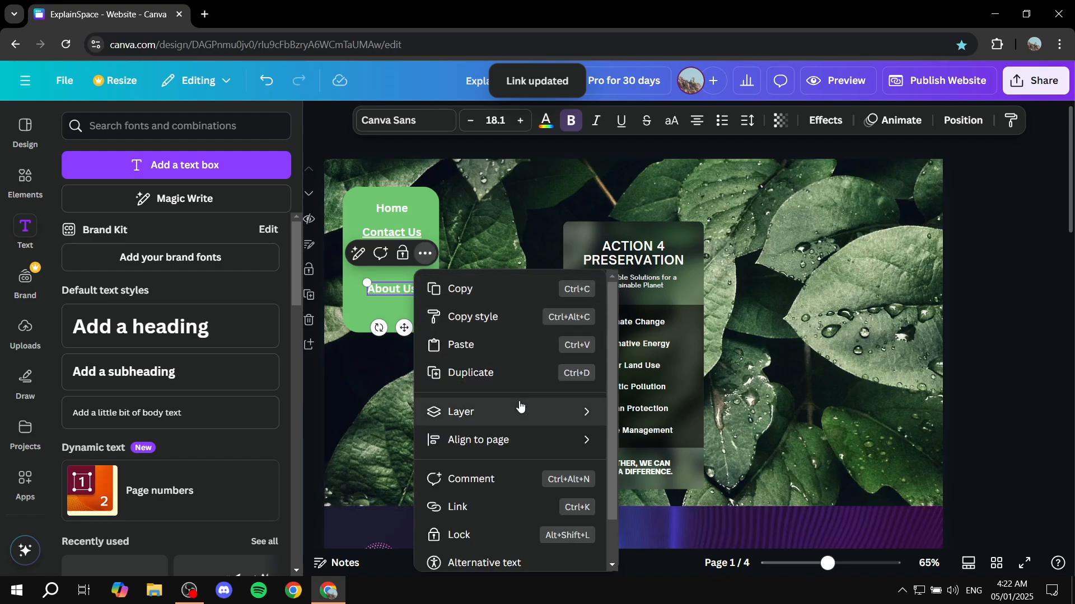
pyautogui.scroll(-1, 458, 437)
pyautogui.click(469, 456)
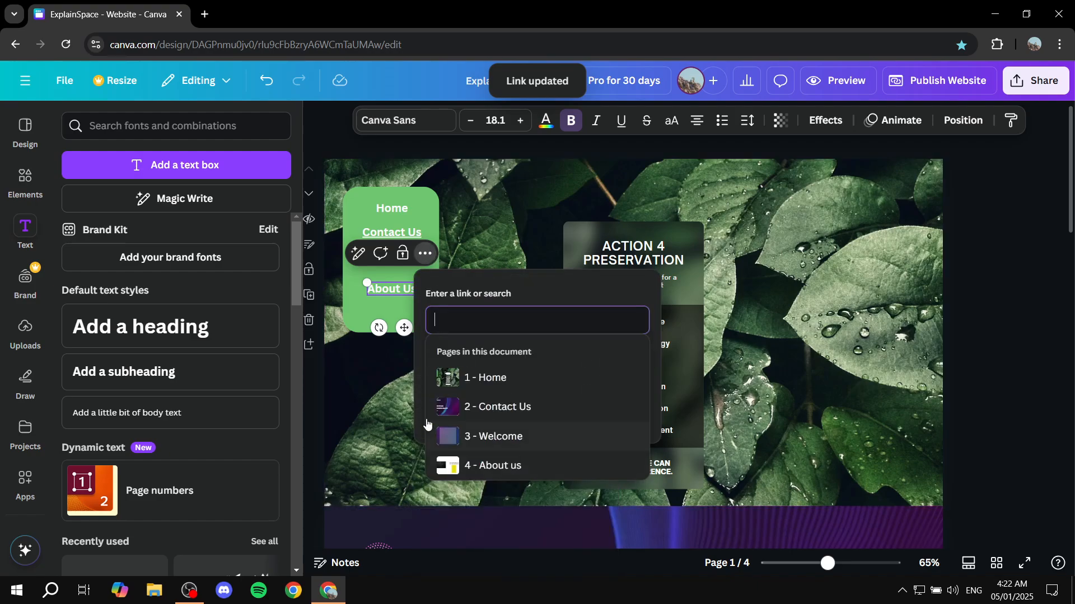
pyautogui.click(526, 407)
pyautogui.click(514, 483)
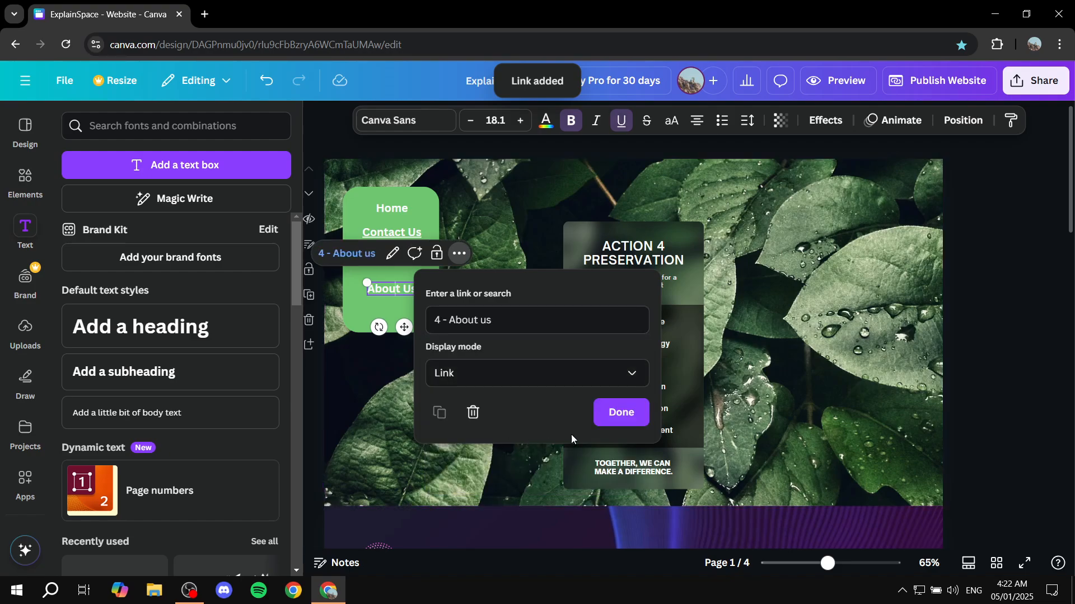
pyautogui.click(610, 419)
pyautogui.click(475, 370)
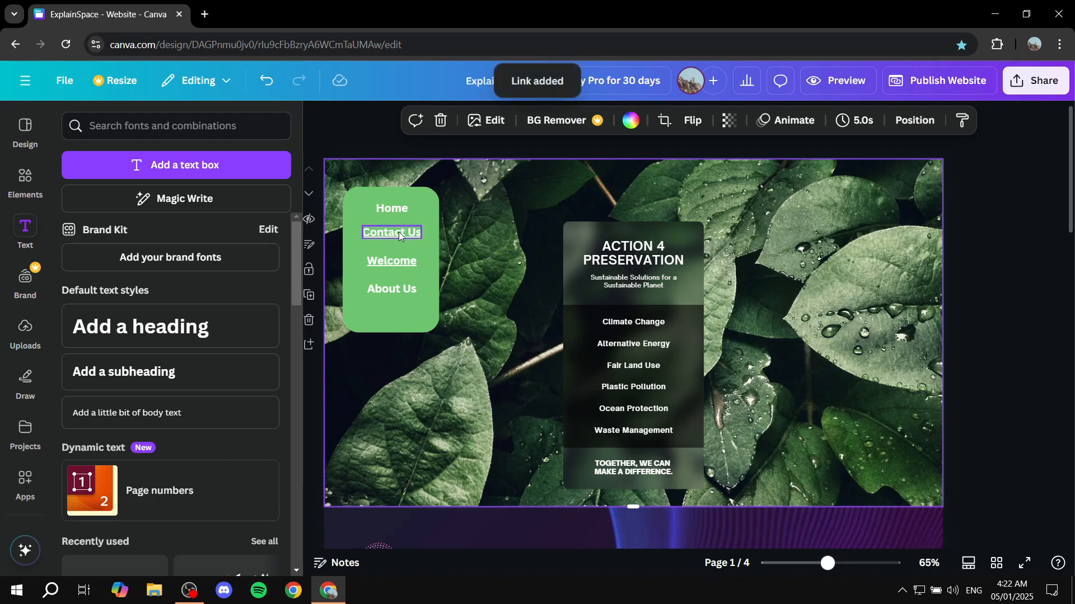
pyautogui.scroll(-1, 499, 351)
pyautogui.scroll(-9, 499, 352)
pyautogui.scroll(10, 690, 331)
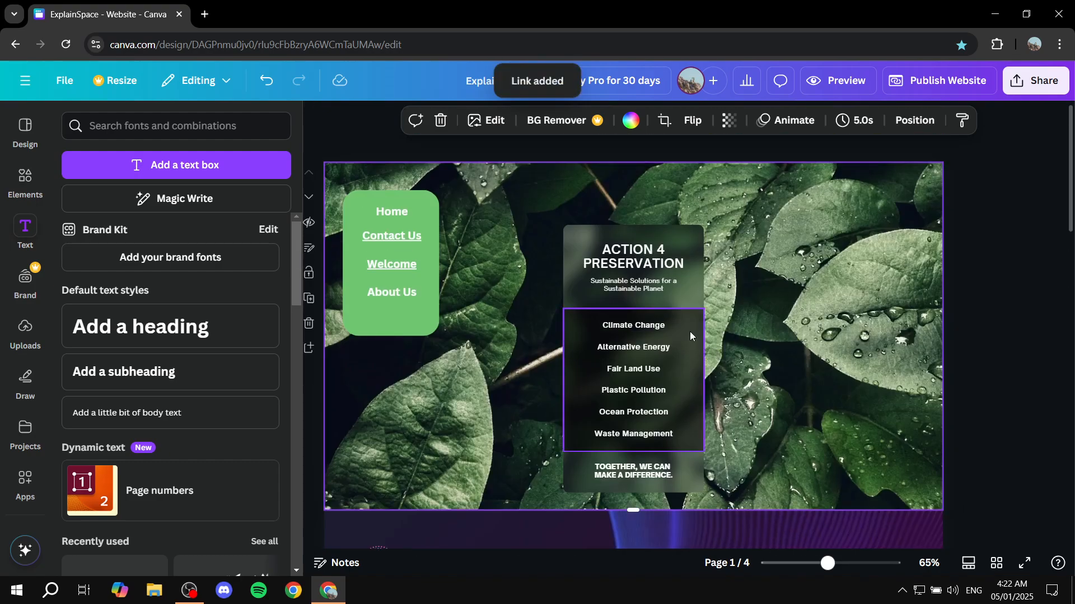